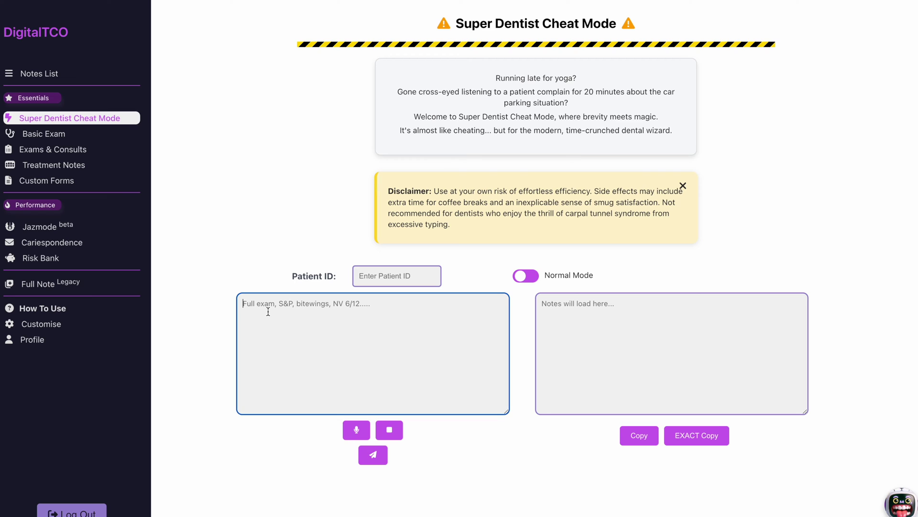
Step: Enter the shorthand "Broken LR6, mild sensitivity, advised cuspal coverage, patient will think about booking in for EMAX crown" as the note input
type("Broken LR6, mild sensitivty,")
key("BackSpace")
key("BackSpace")
key("BackSpace")
key("BackSpace")
type("it")
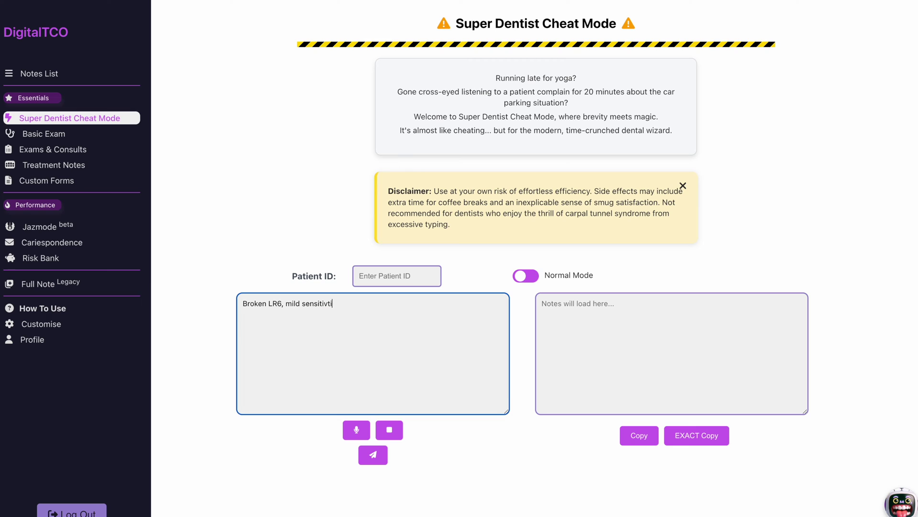
type("y, advised cuspal cerage")
key("BackSpace")
key("BackSpace")
key("BackSpace")
key("BackSpace")
key("BackSpace")
type("overage")
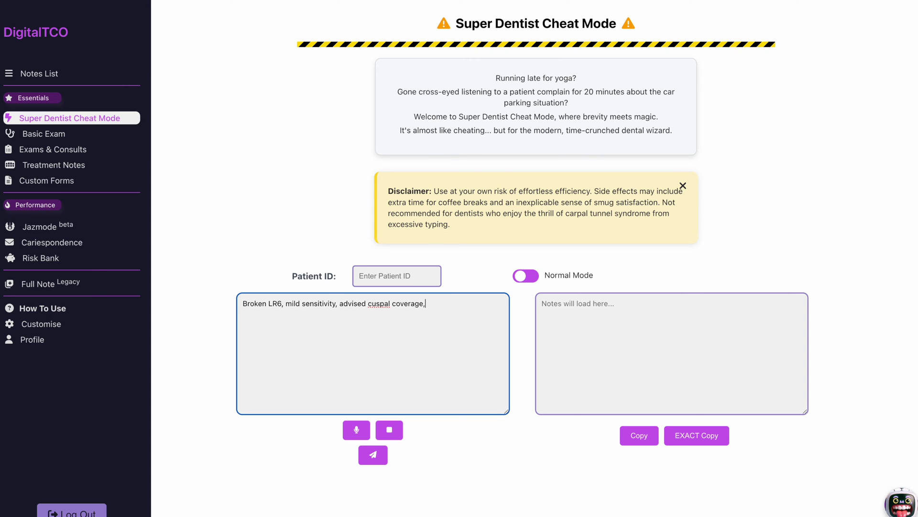
type(", patient will think about booking in for EMAX crown")
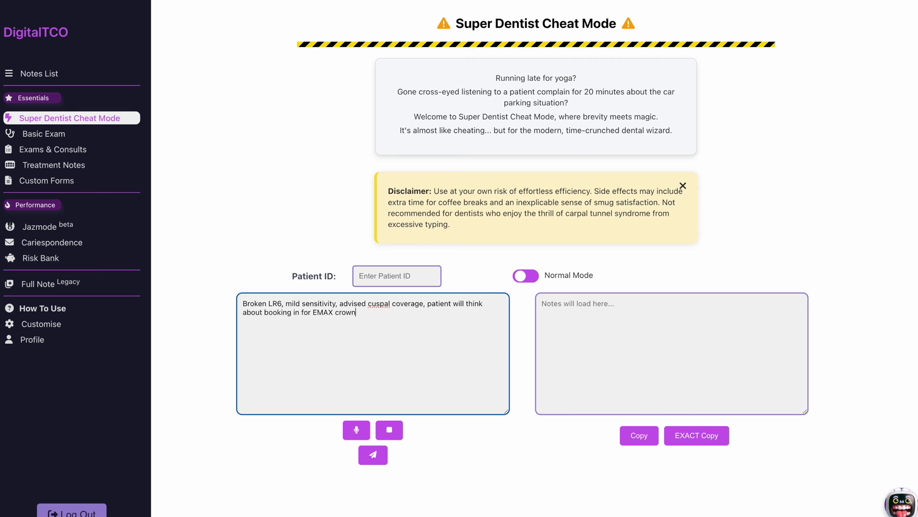
Step: Add the lines "To see hygienist" and "6 month recall" to the shorthand and submit it to generate the patient notes
key("Return")
type("To see hygi")
type("enist ")
type("6 month recall")
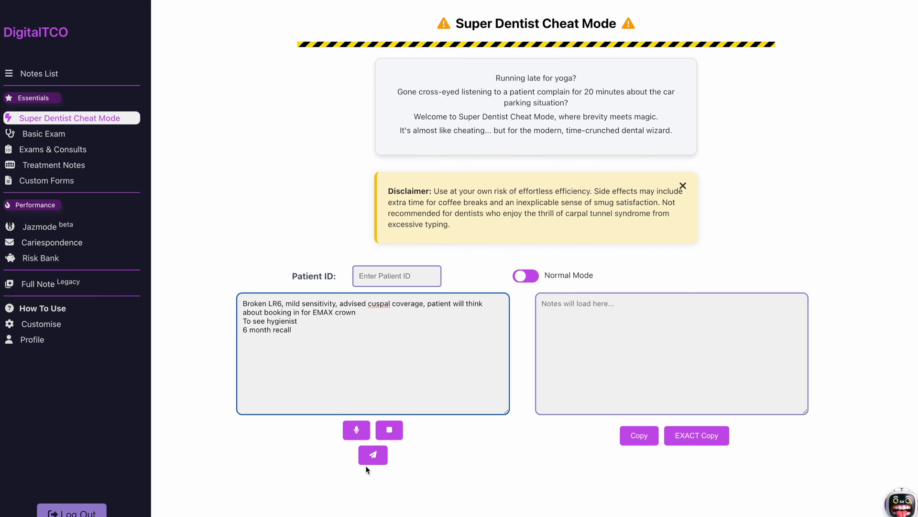
left_click(373, 455)
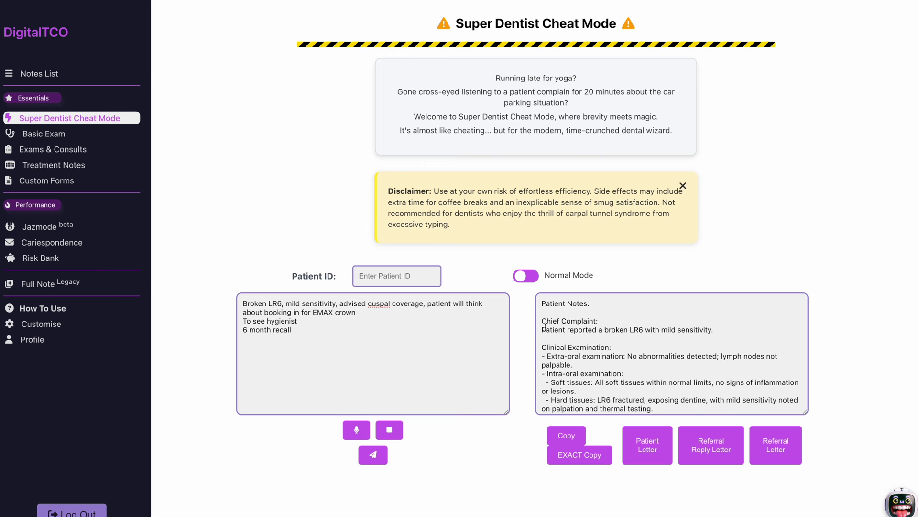
Step: Read the chief complaint, clinical examination and assessment sections of the generated patient notes
scroll(547, 335, "down", 1)
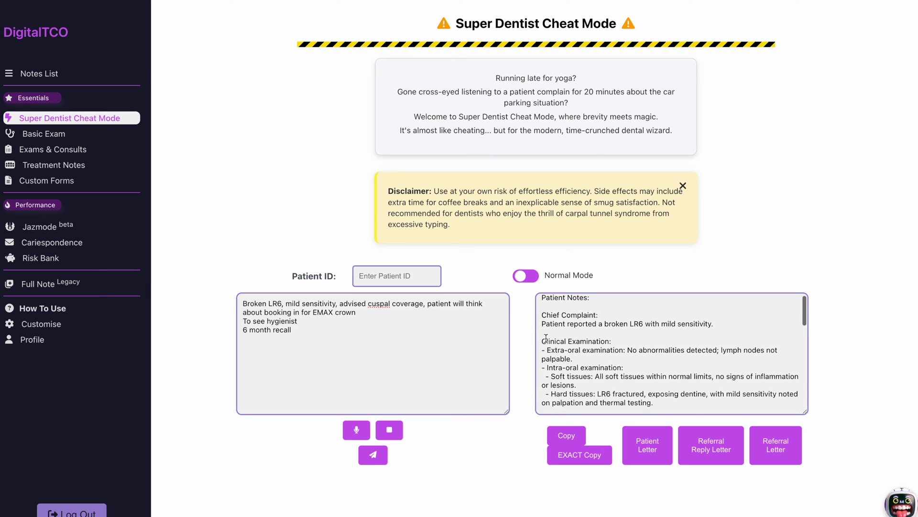
scroll(552, 333, "down", 1)
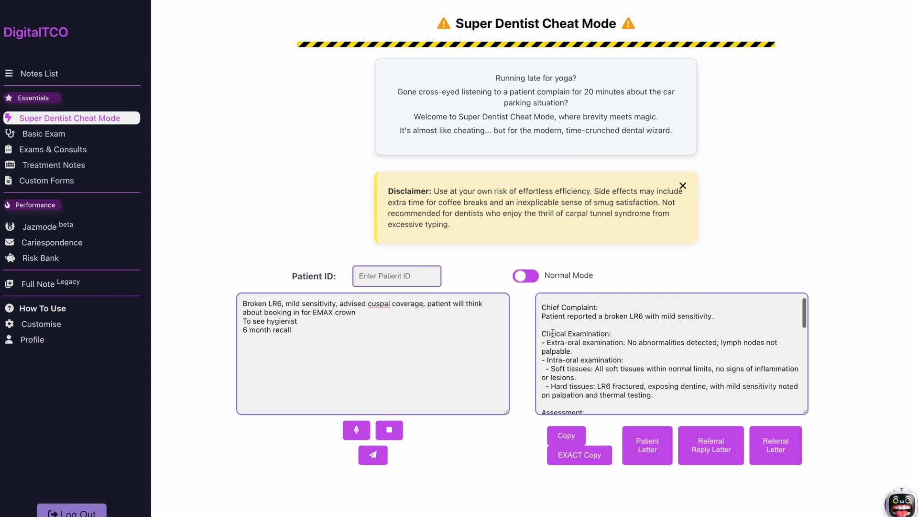
scroll(553, 333, "up", 2)
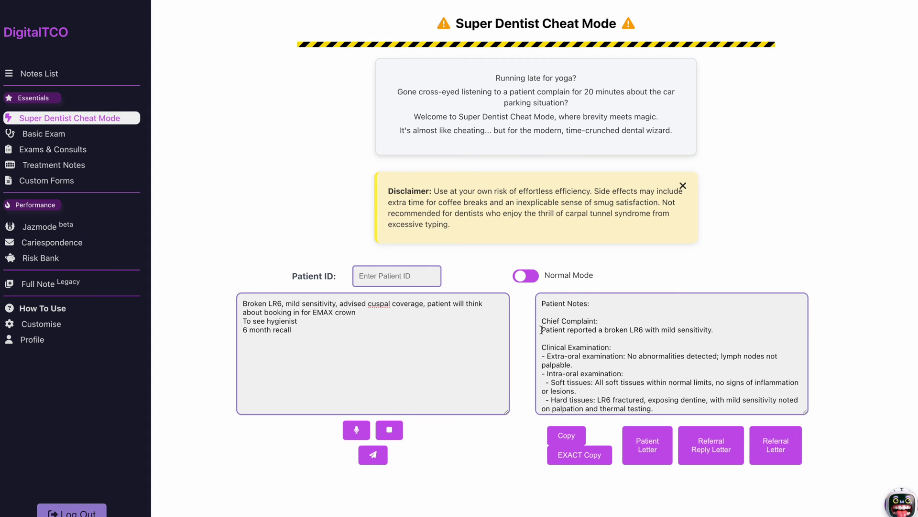
left_click(544, 329)
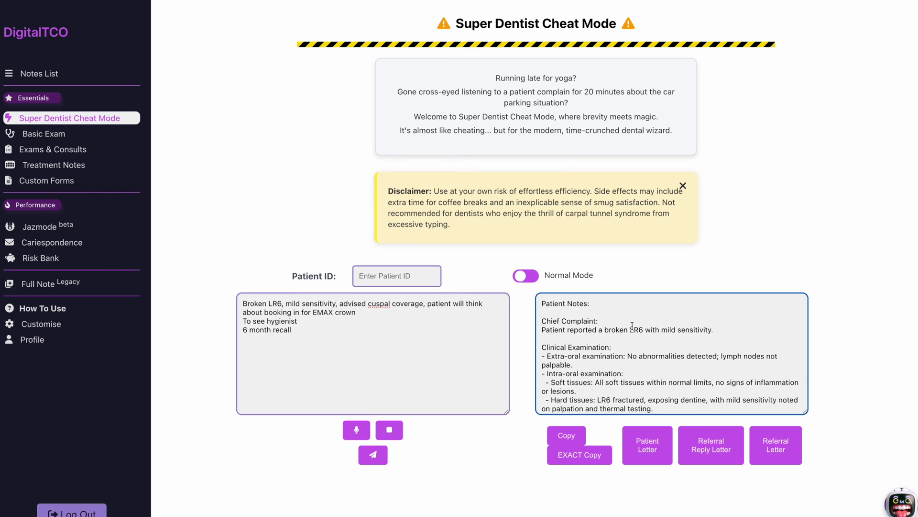
scroll(622, 335, "down", 2)
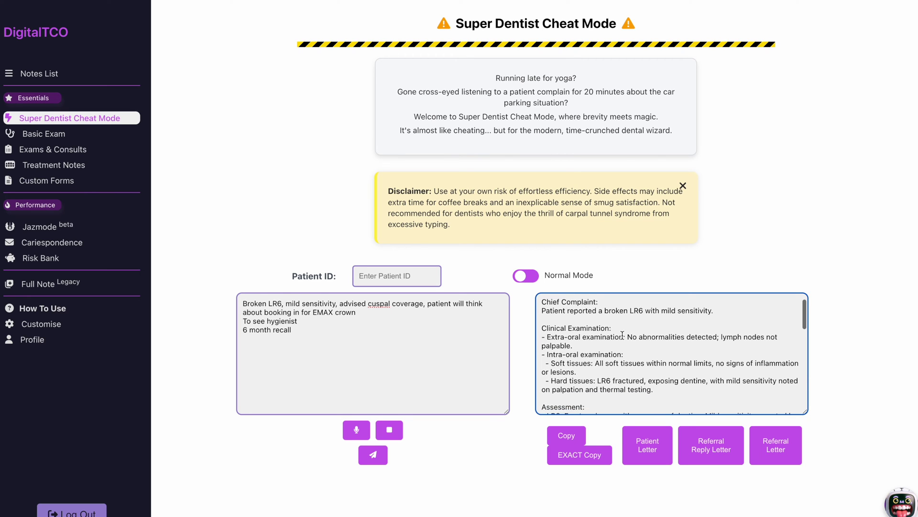
scroll(622, 335, "down", 3)
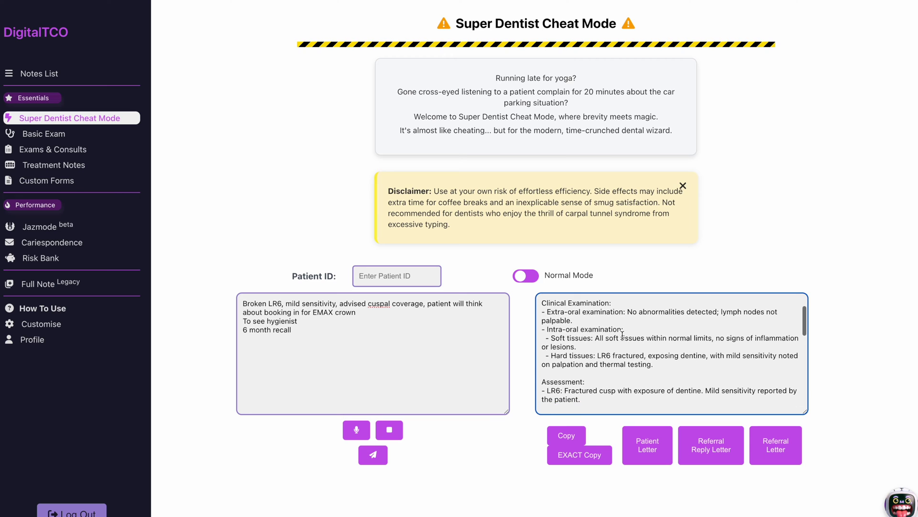
scroll(618, 348, "down", 1)
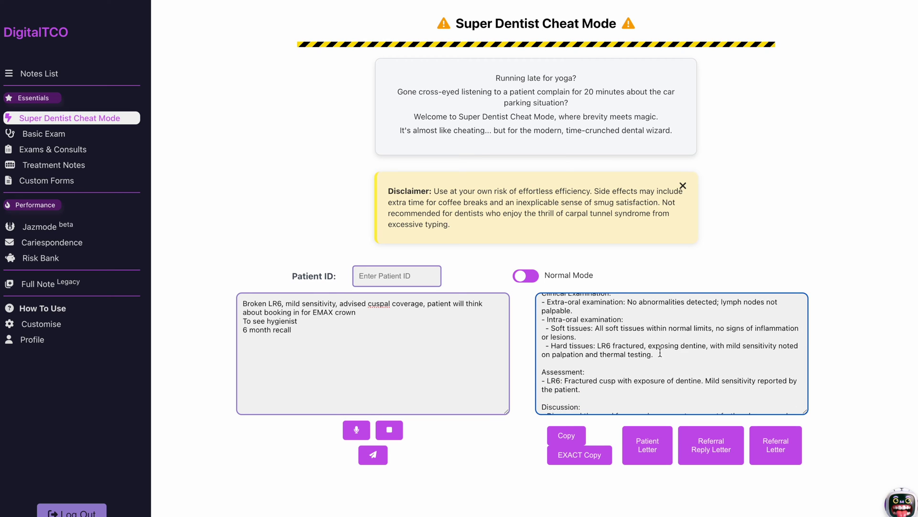
scroll(660, 351, "down", 1)
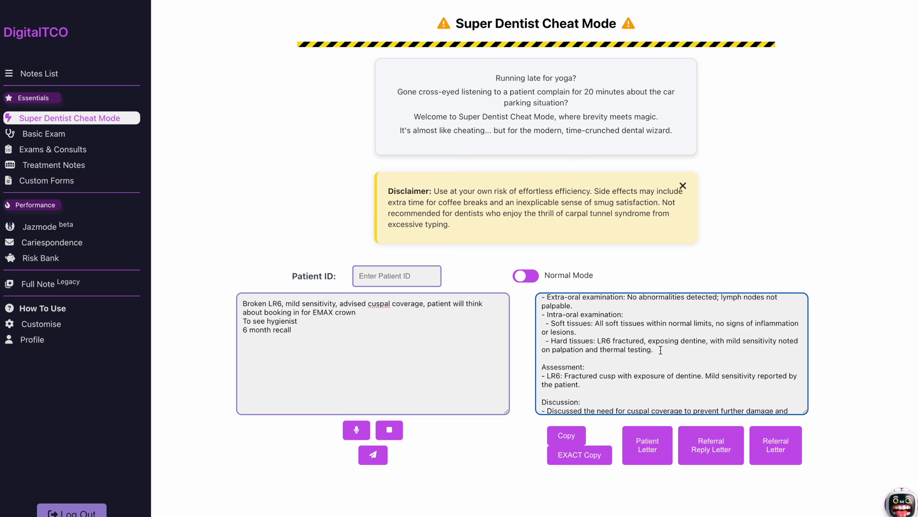
left_click(661, 350)
scroll(619, 358, "down", 1)
scroll(611, 368, "down", 3)
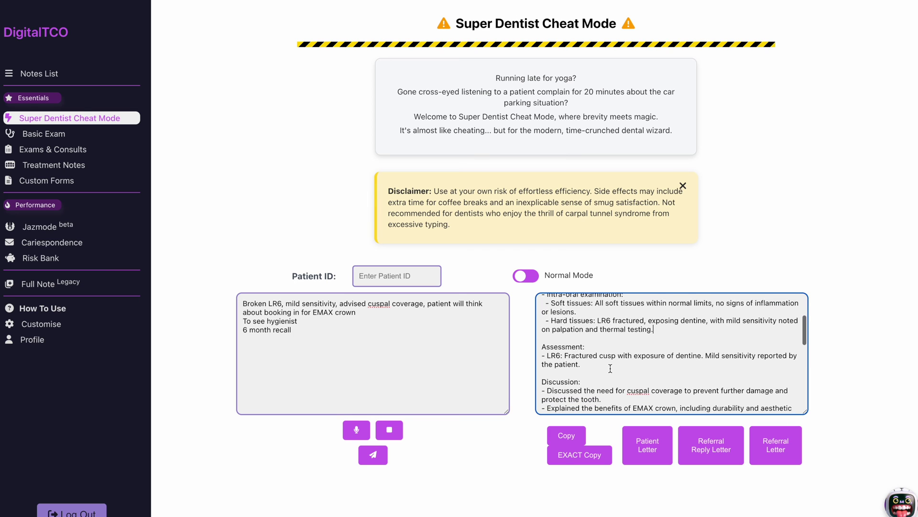
Step: Review the rest of the generated notes, from the discussion and hygiene sections through the treatment plan, patient instructions and recall
scroll(586, 343, "down", 3)
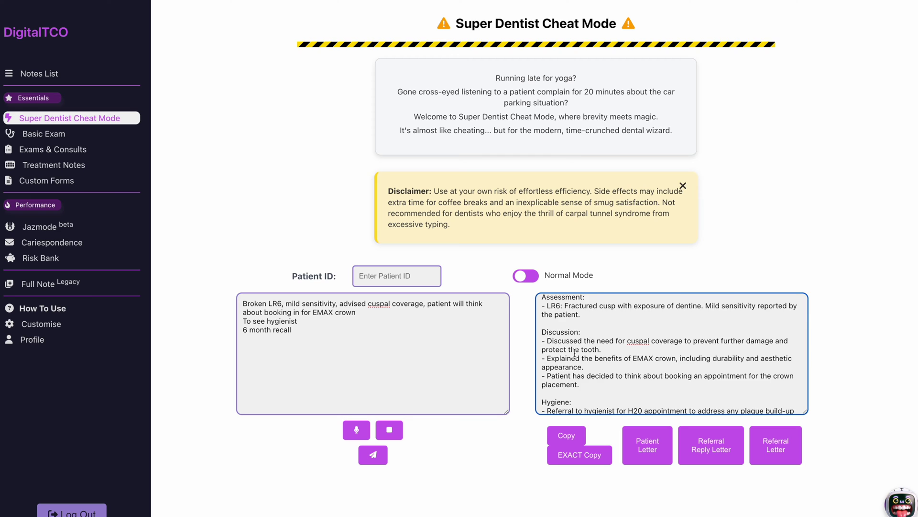
scroll(575, 354, "down", 1)
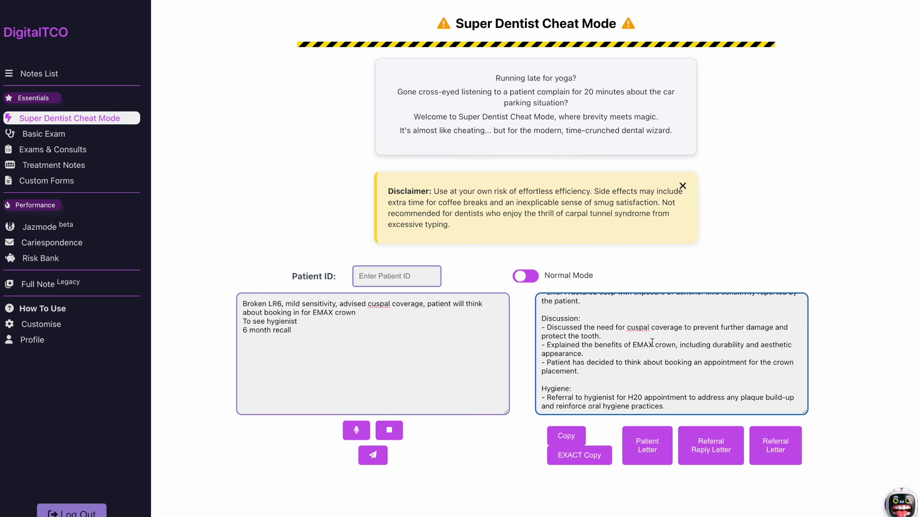
left_click_drag(681, 343, 718, 352)
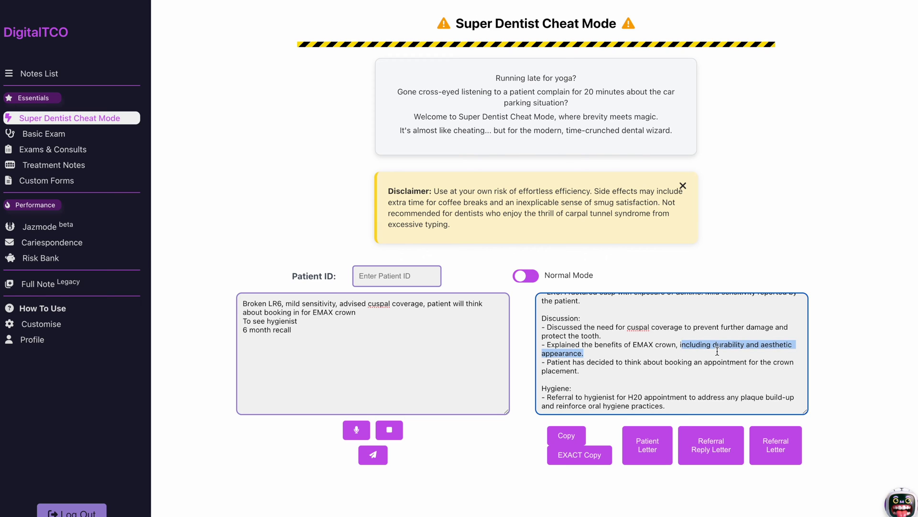
key("Right")
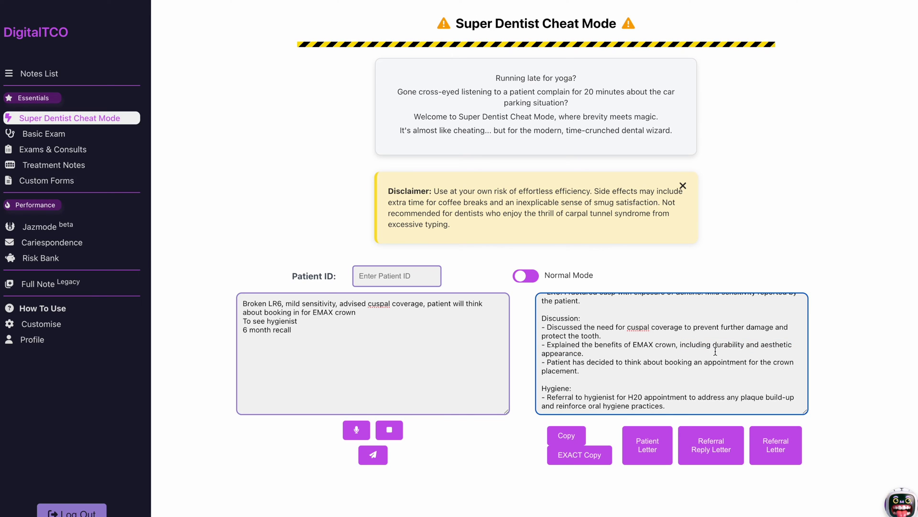
scroll(716, 352, "down", 3)
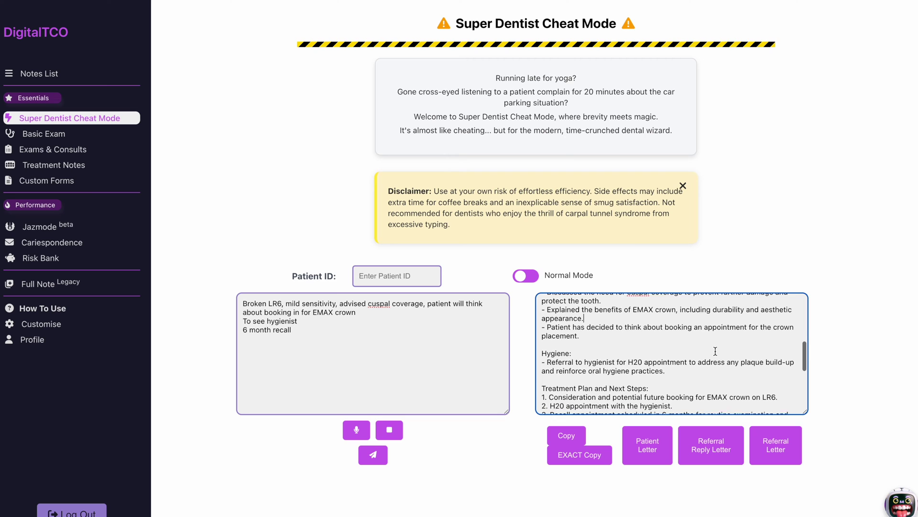
scroll(716, 352, "down", 2)
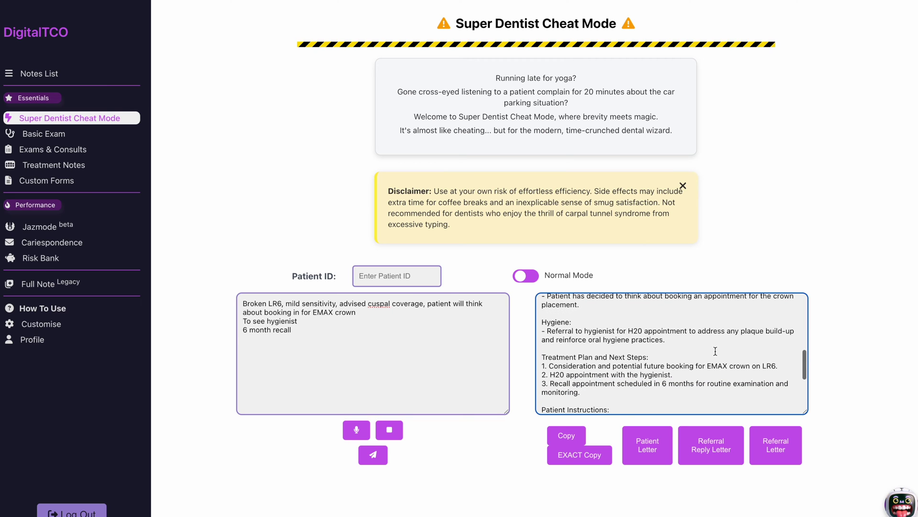
scroll(619, 357, "down", 3)
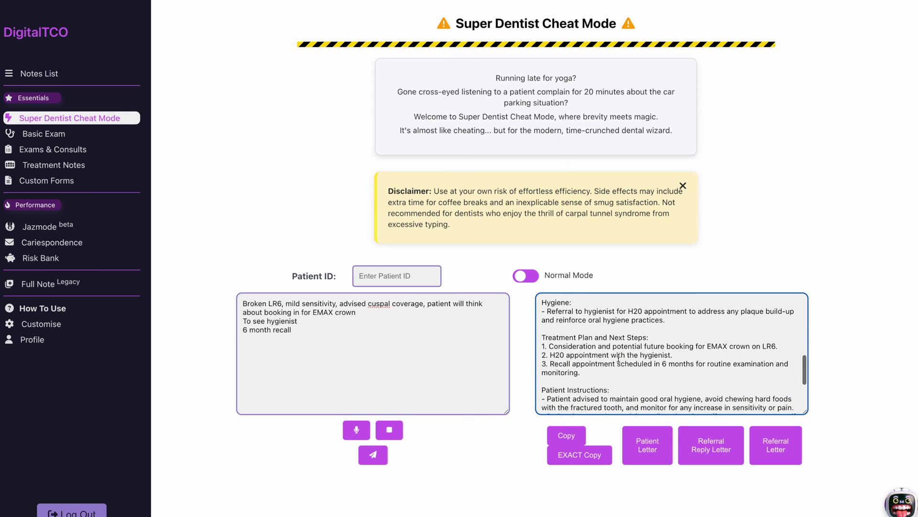
scroll(618, 357, "down", 2)
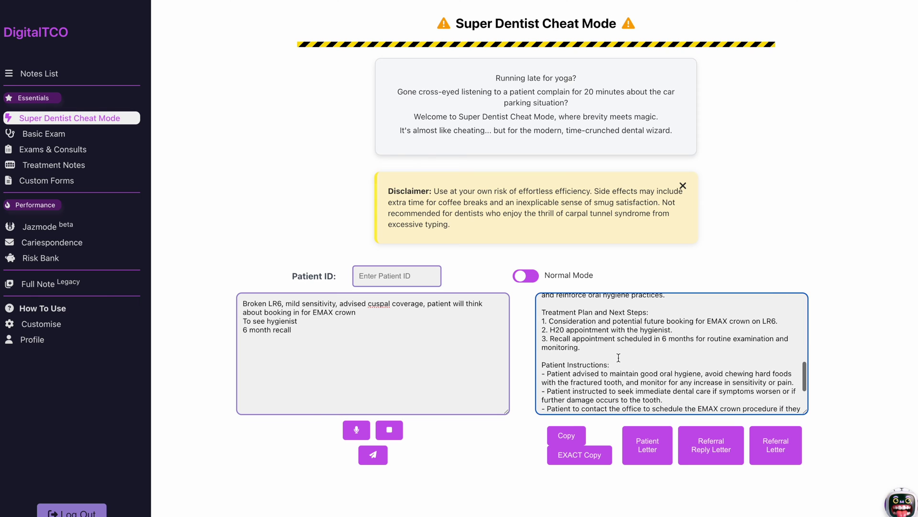
scroll(618, 358, "down", 4)
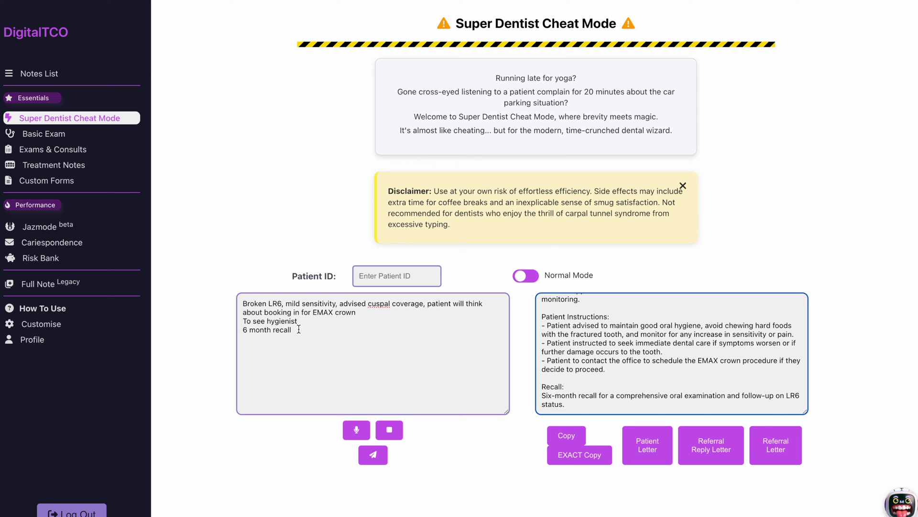
Step: Record a Basic Exam dictation covering LL7 cold sensitivity, caries and a composite restoration, and stop it to generate the notes
left_click(45, 134)
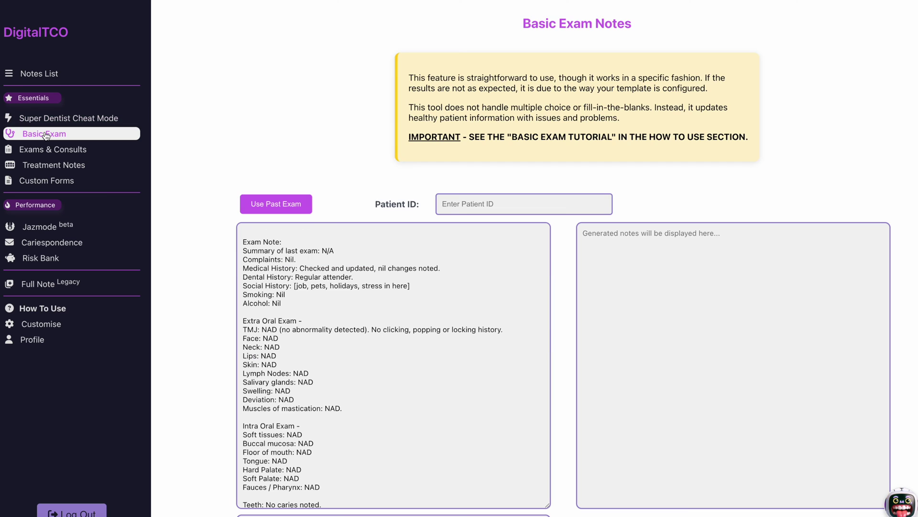
scroll(246, 279, "down", 1)
scroll(246, 279, "down", 4)
scroll(246, 280, "down", 1)
scroll(176, 256, "down", 4)
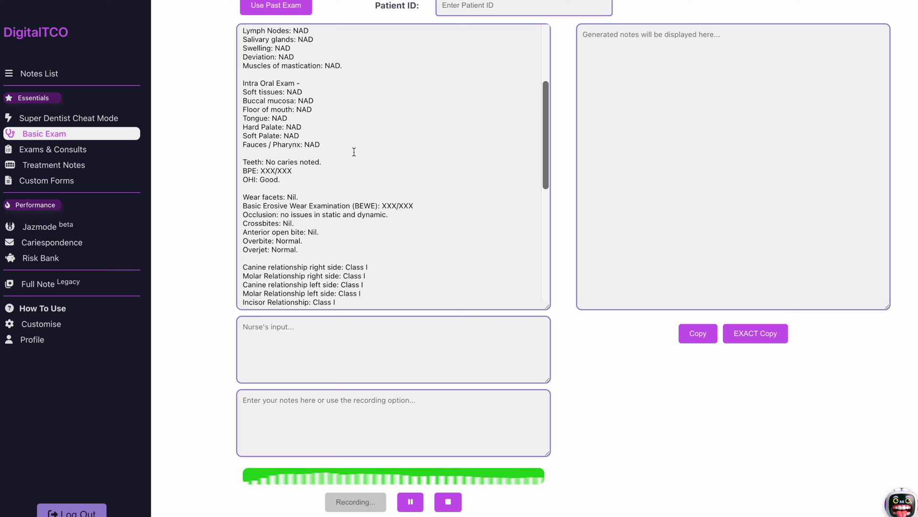
scroll(353, 151, "down", 1)
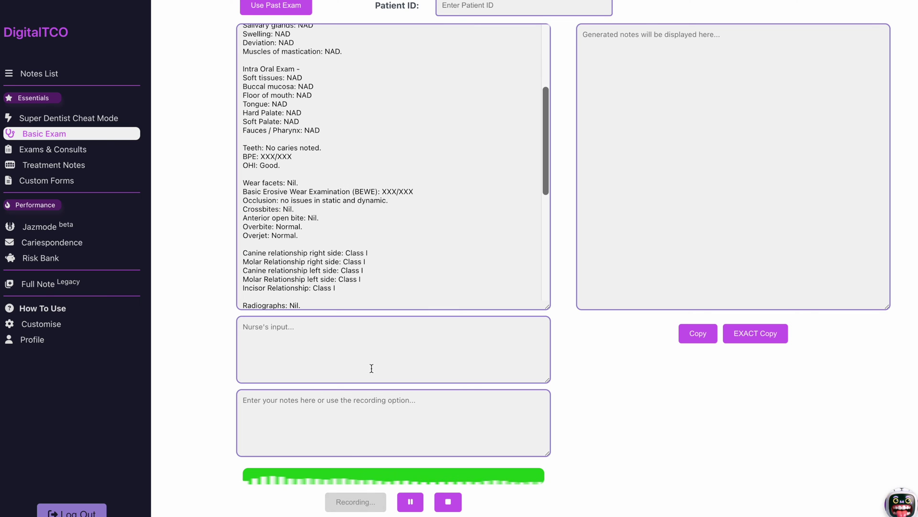
left_click(444, 501)
Step: Review the default exam template, from the extra oral and intra oral findings down to radiographs and risk levels
scroll(420, 447, "down", 1)
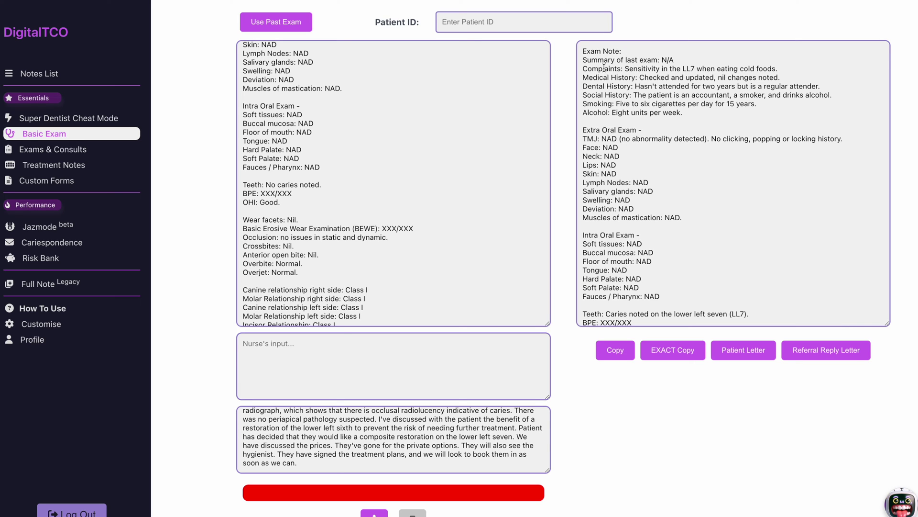
scroll(608, 139, "down", 1)
scroll(598, 139, "up", 1)
scroll(321, 186, "down", 5)
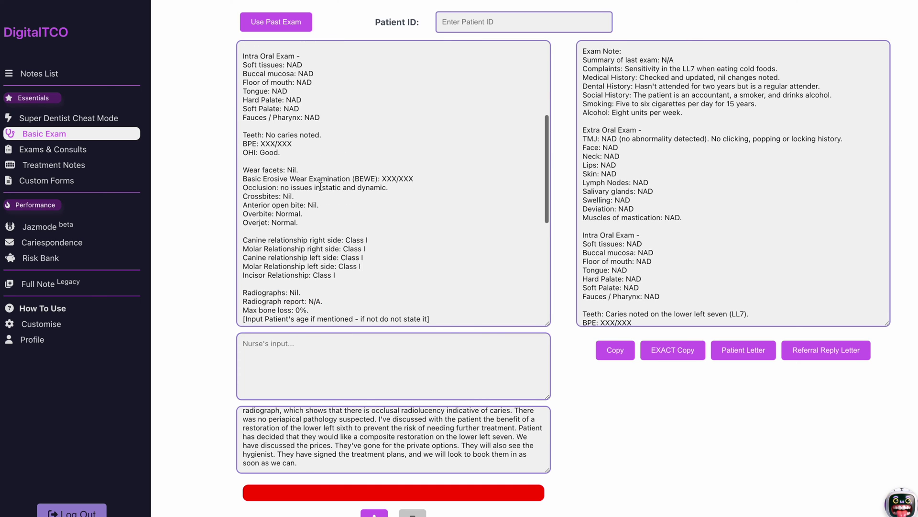
scroll(321, 186, "down", 4)
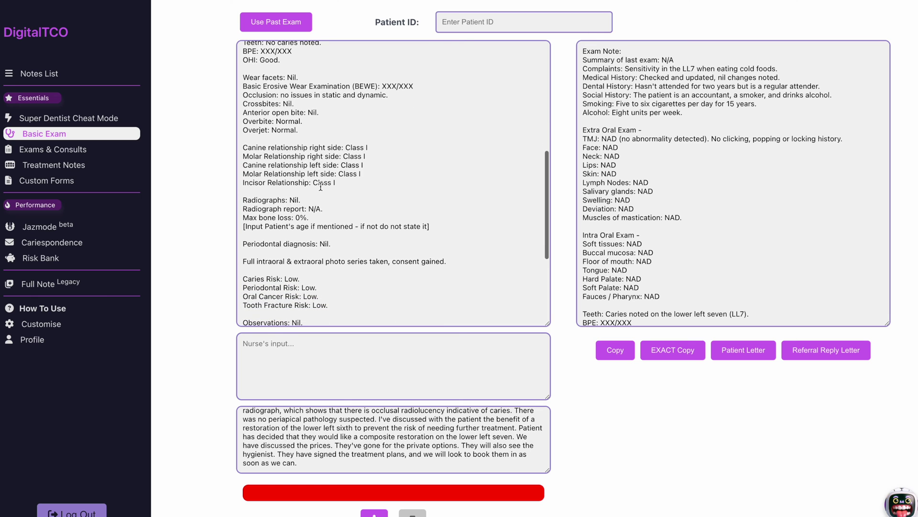
scroll(320, 186, "down", 2)
scroll(321, 186, "up", 7)
scroll(321, 186, "up", 5)
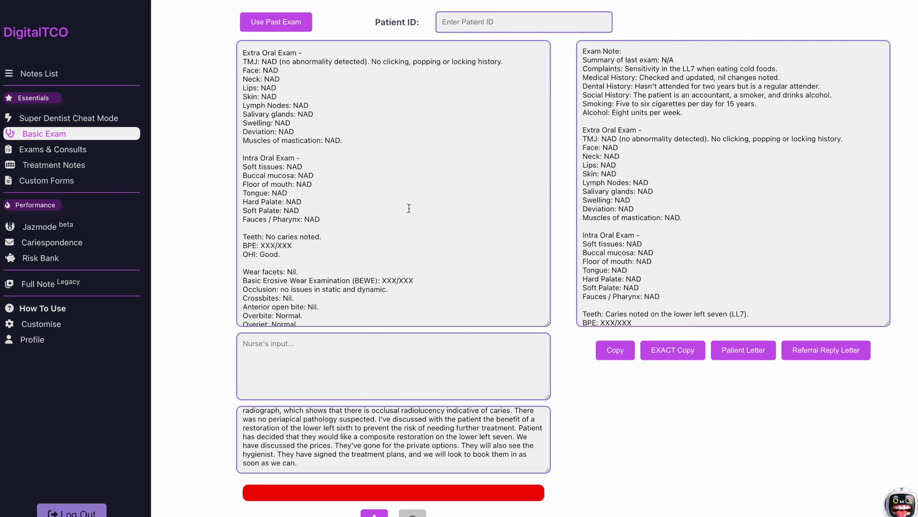
scroll(470, 225, "down", 9)
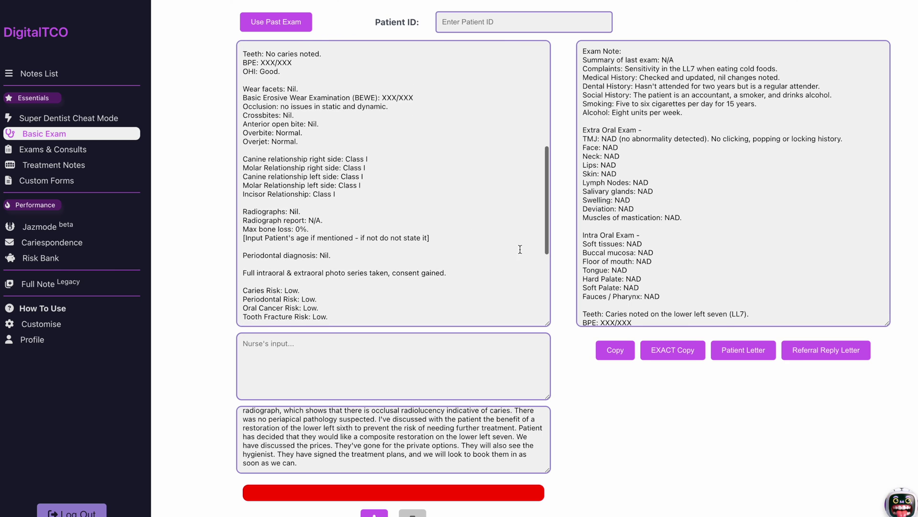
Step: Review the generated exam note from complaints, medical, dental and social history through the extra oral and intra oral findings
scroll(665, 205, "up", 1)
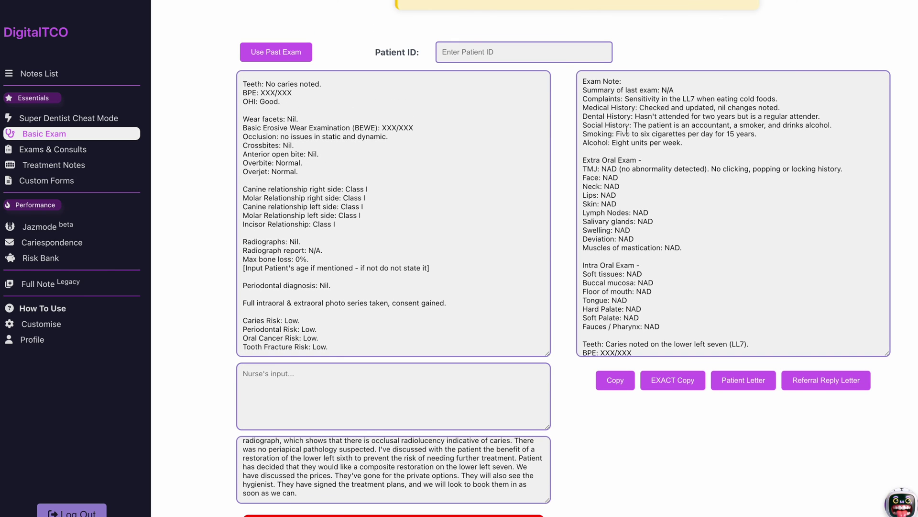
left_click(625, 98)
left_click_drag(627, 99, 653, 117)
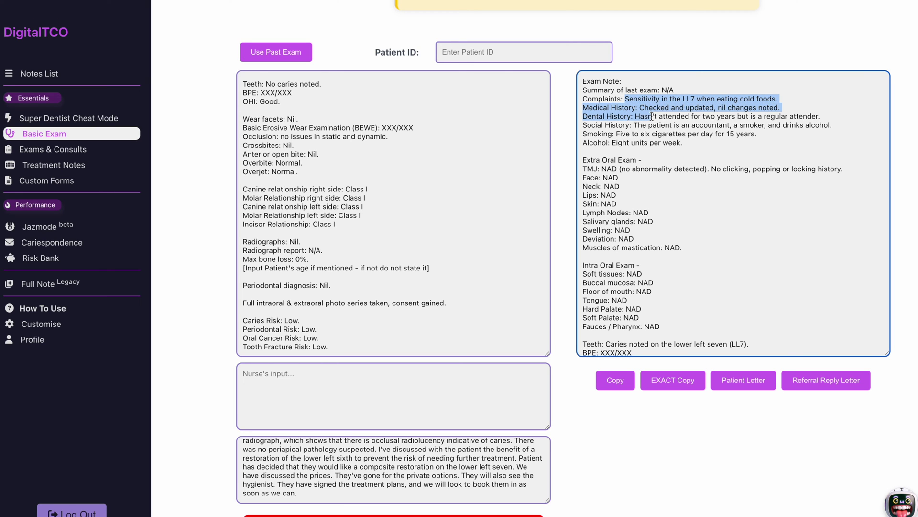
left_click(653, 116)
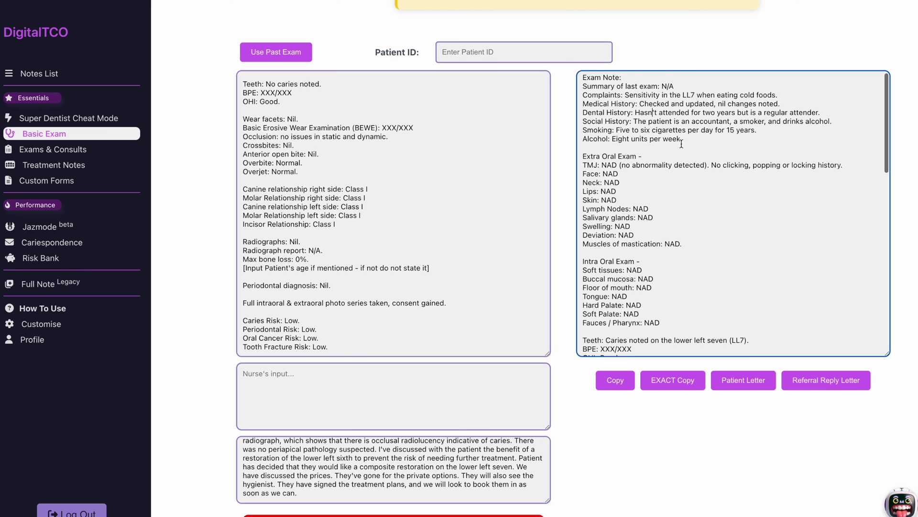
scroll(683, 126, "down", 1)
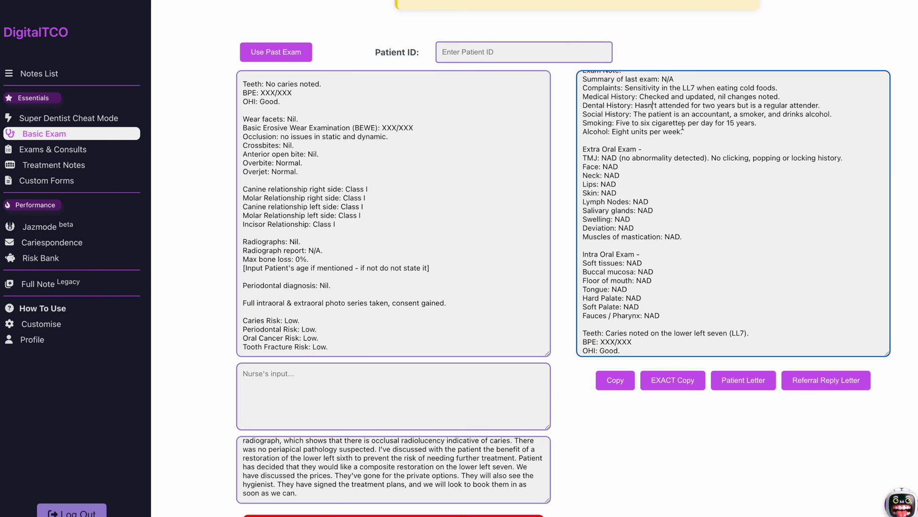
left_click_drag(637, 114, 670, 106)
left_click(670, 107)
scroll(680, 138, "down", 1)
scroll(695, 141, "down", 2)
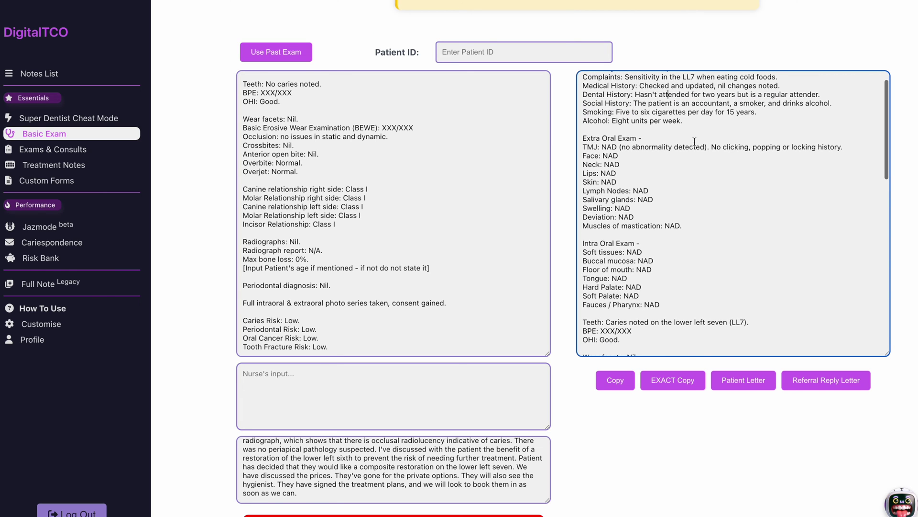
scroll(694, 142, "down", 5)
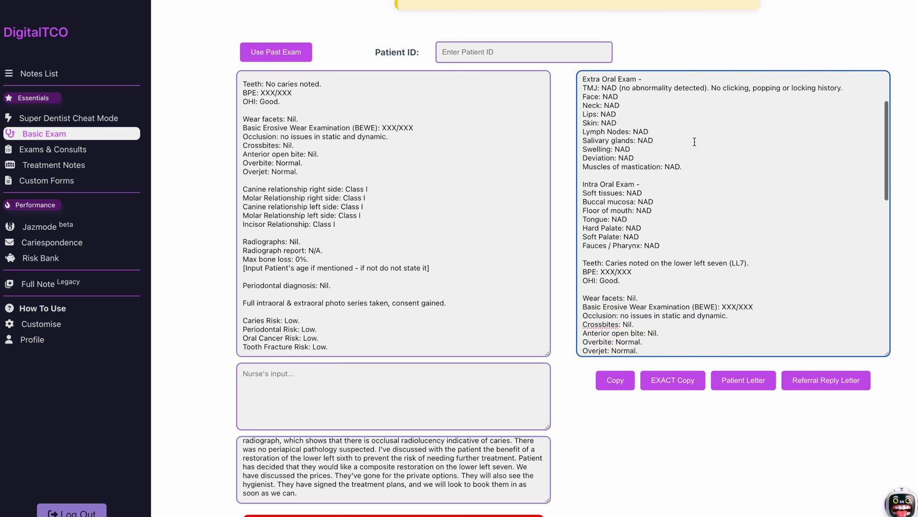
scroll(695, 142, "down", 1)
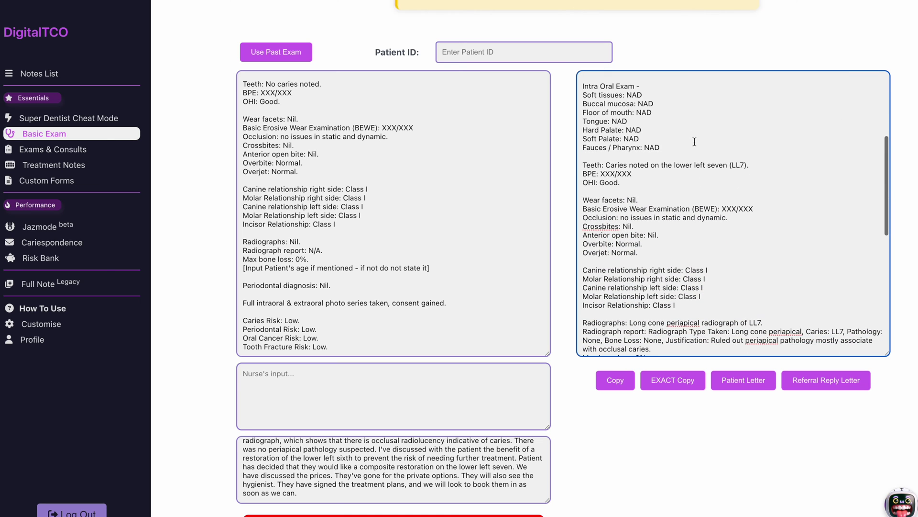
Step: Replace the BPE placeholder in the generated exam note with "see tab"
left_click(640, 176)
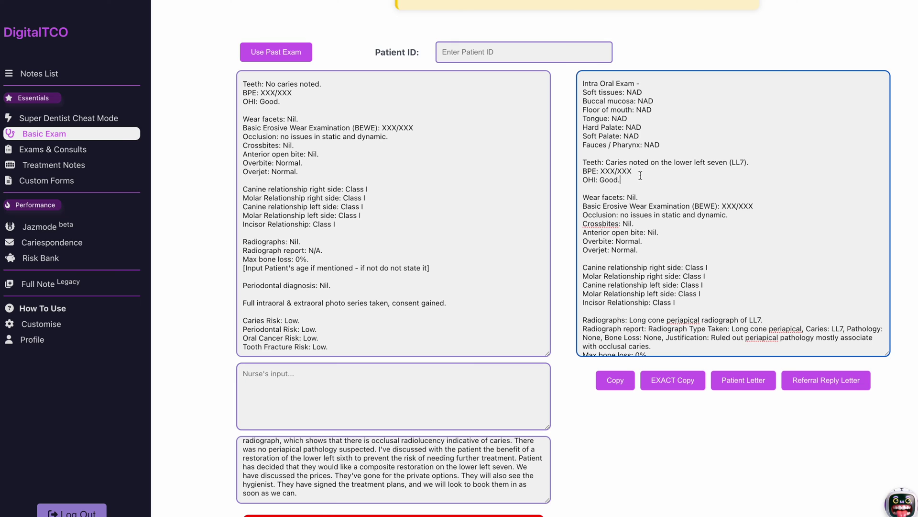
mouse_move(641, 173)
left_mouse_down()
mouse_move(604, 177)
mouse_move(634, 171)
left_mouse_up()
left_click(602, 172)
type("see tab")
left_click(655, 177)
Step: Review the BEWE score, occlusion, radiograph report, periodontal diagnosis and risk levels in the generated exam note
left_click_drag(755, 206, 724, 208)
left_click(724, 208)
scroll(723, 212, "down", 1)
scroll(722, 212, "down", 3)
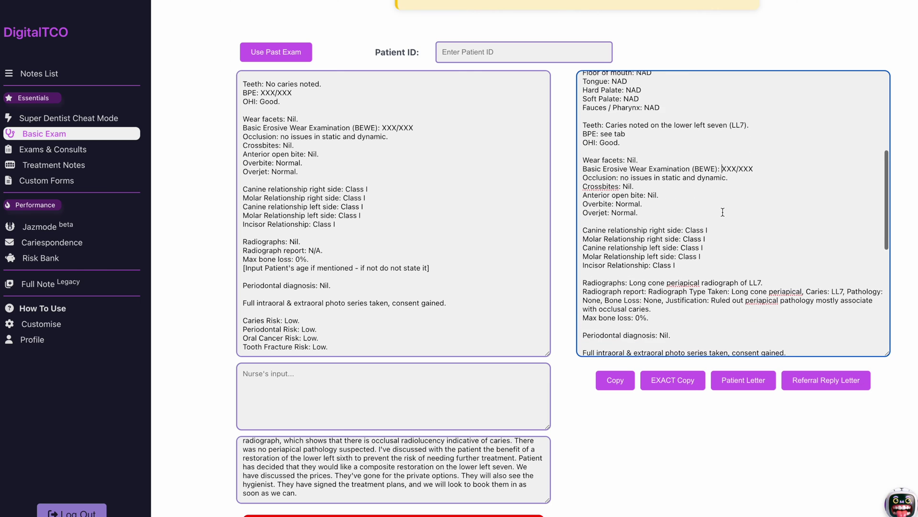
scroll(686, 201, "down", 3)
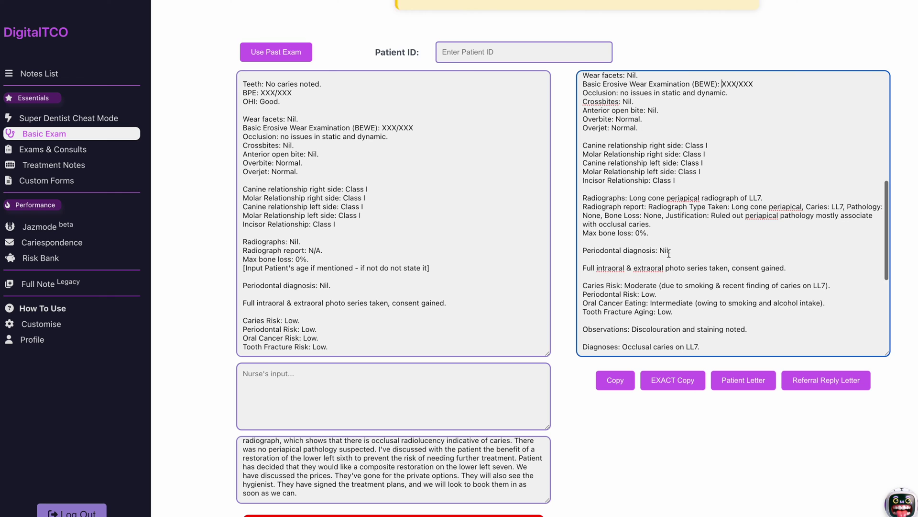
scroll(699, 223, "down", 2)
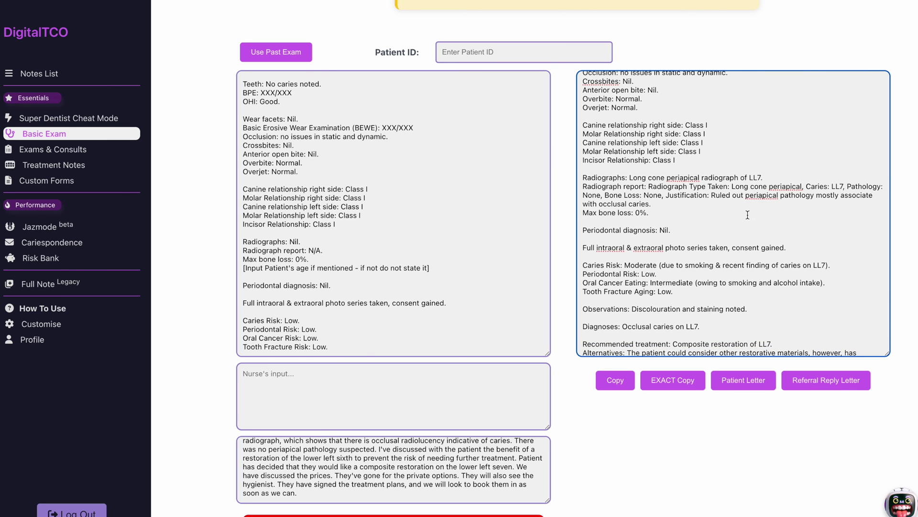
scroll(747, 191, "down", 5)
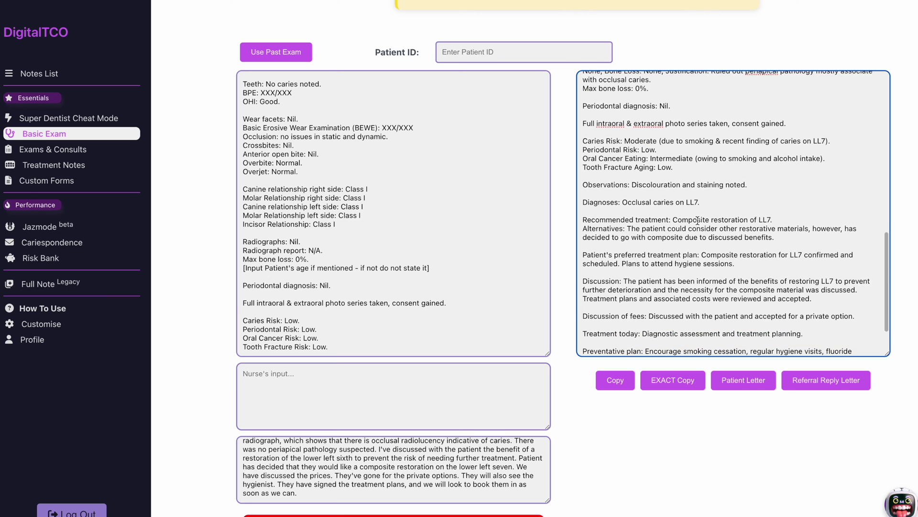
Step: Review the recommended treatment, alternatives, discussion, fees, preventative plan and next visit in the exam note, and return to its beginning
scroll(695, 214, "down", 2)
scroll(695, 215, "down", 1)
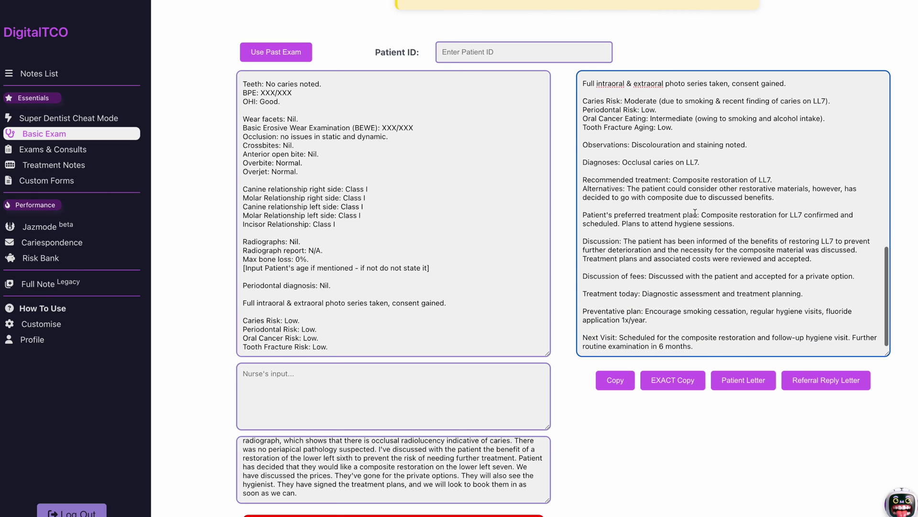
scroll(674, 181, "down", 1)
scroll(675, 181, "down", 1)
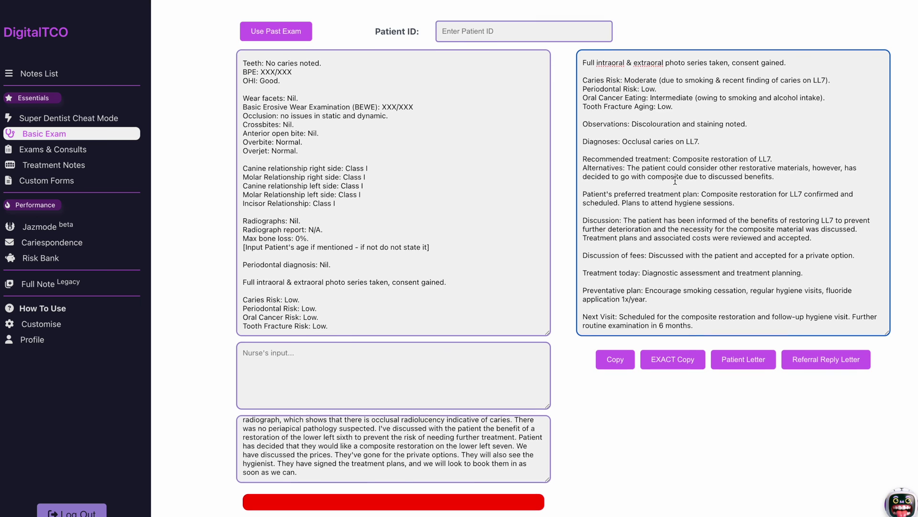
scroll(675, 181, "down", 1)
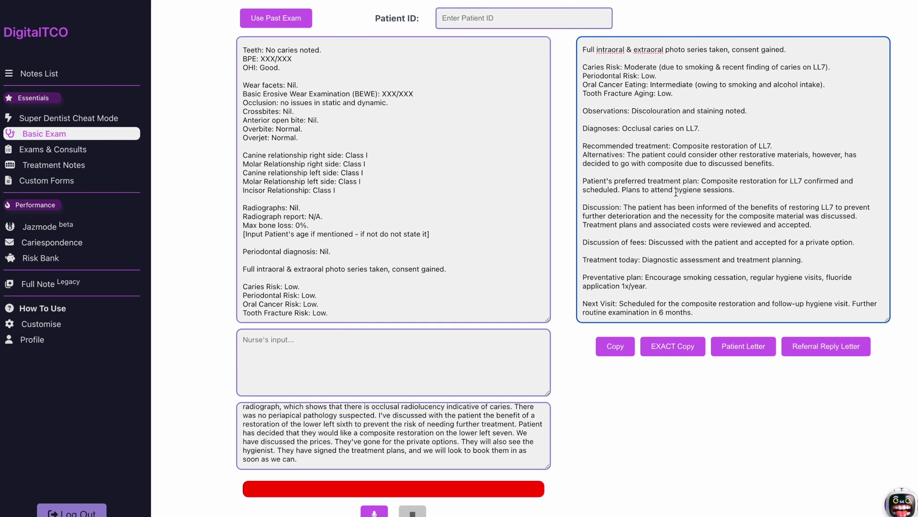
scroll(673, 205, "down", 1)
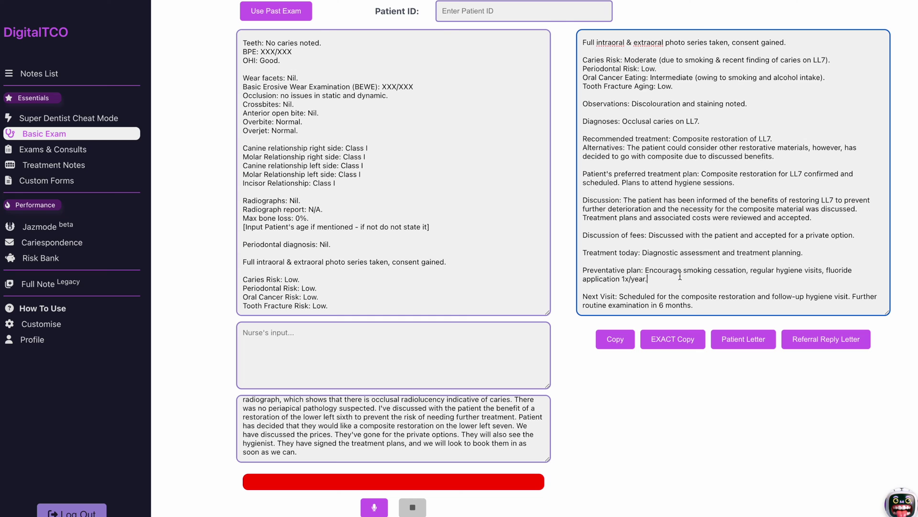
left_click_drag(677, 278, 674, 273)
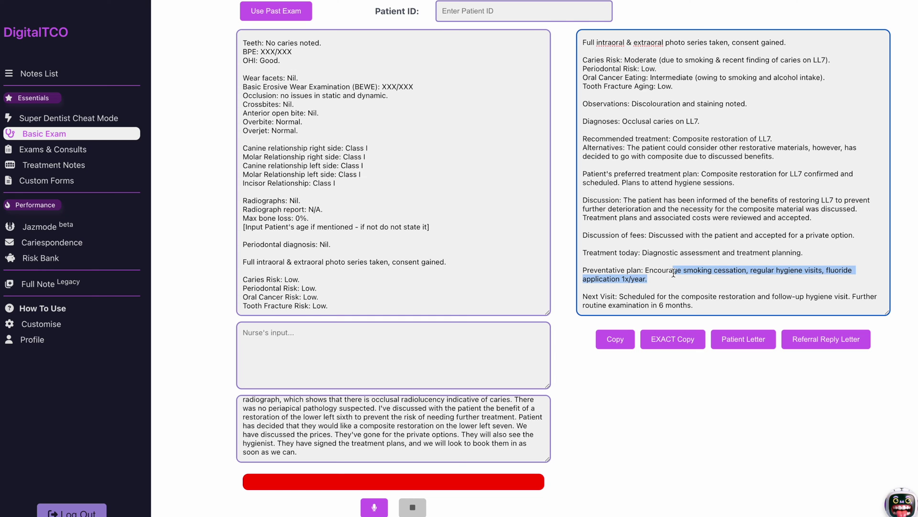
left_click(685, 302)
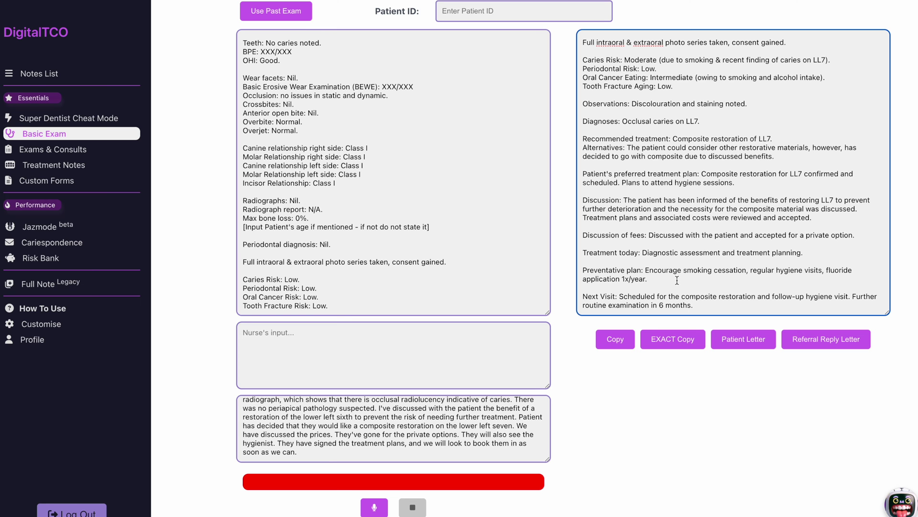
scroll(677, 280, "up", 15)
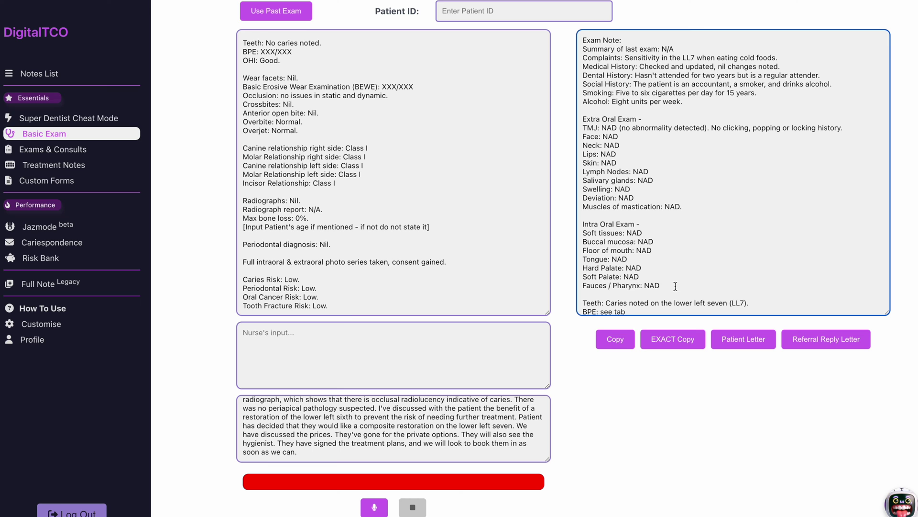
Step: Open the Max Fax template from Exams & Consults and look through its default findings and treatment plan fields
left_click(81, 158)
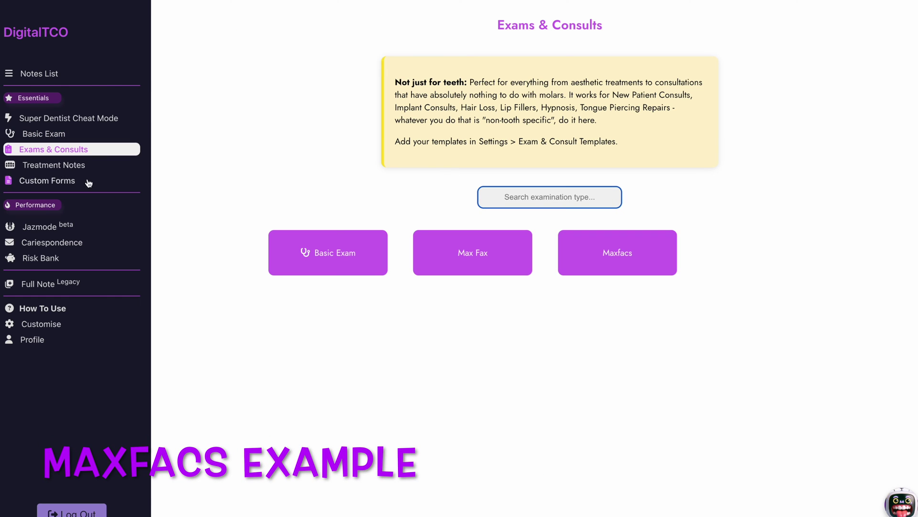
left_click(431, 255)
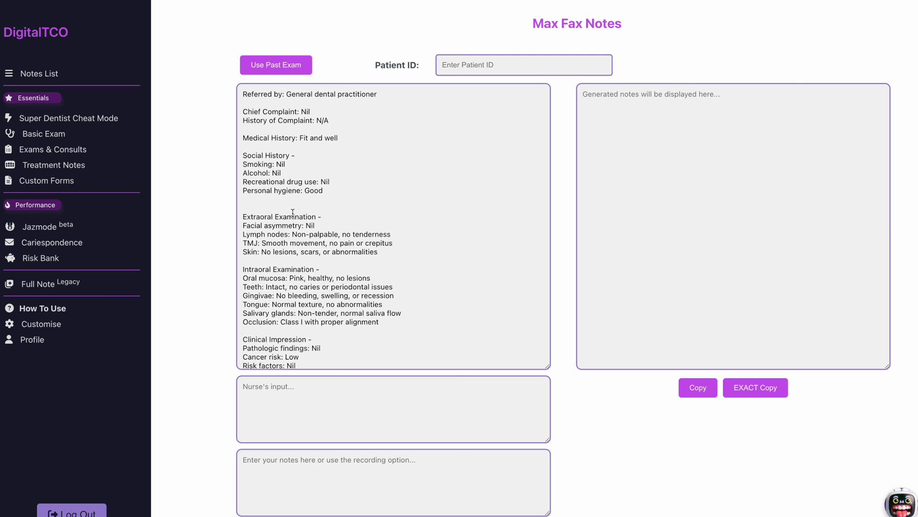
scroll(283, 243, "down", 3)
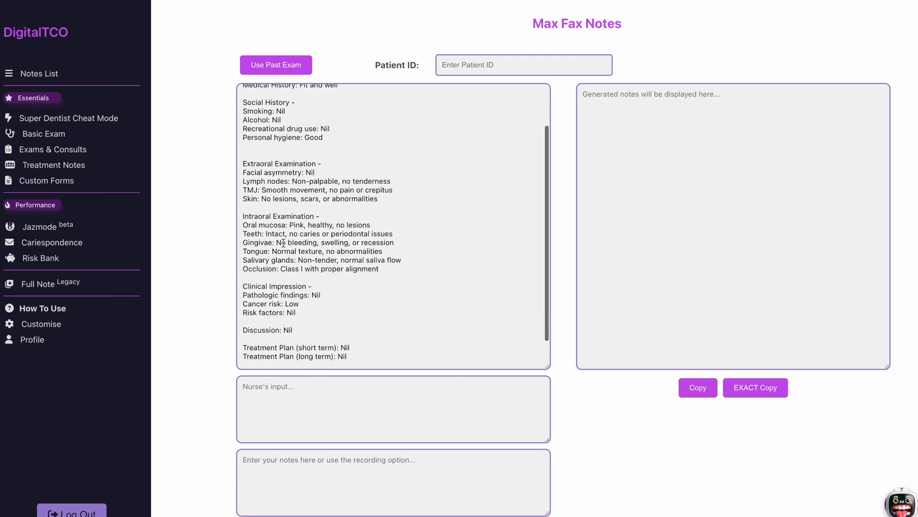
scroll(283, 242, "up", 2)
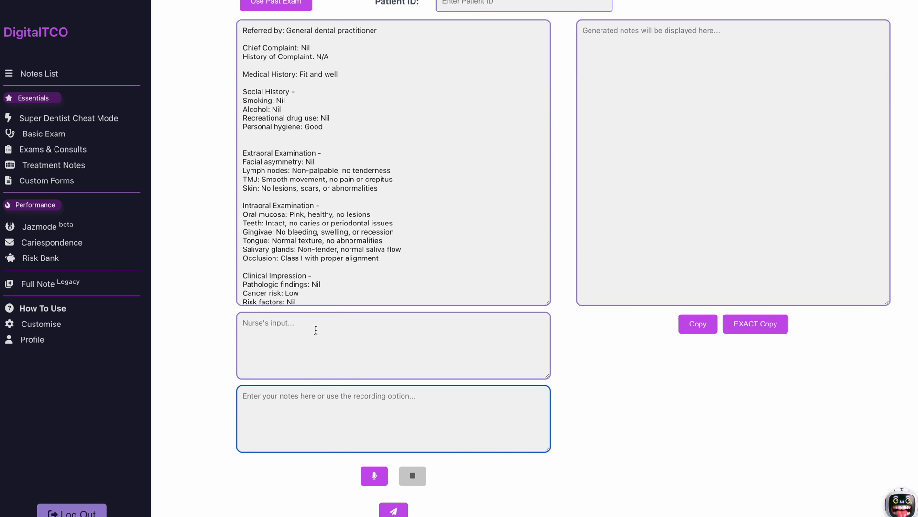
Step: Record a Max Fax dictation about a referred soft pink lump in the left buccal mucosa, check the transcript and generate the notes
left_click(375, 475)
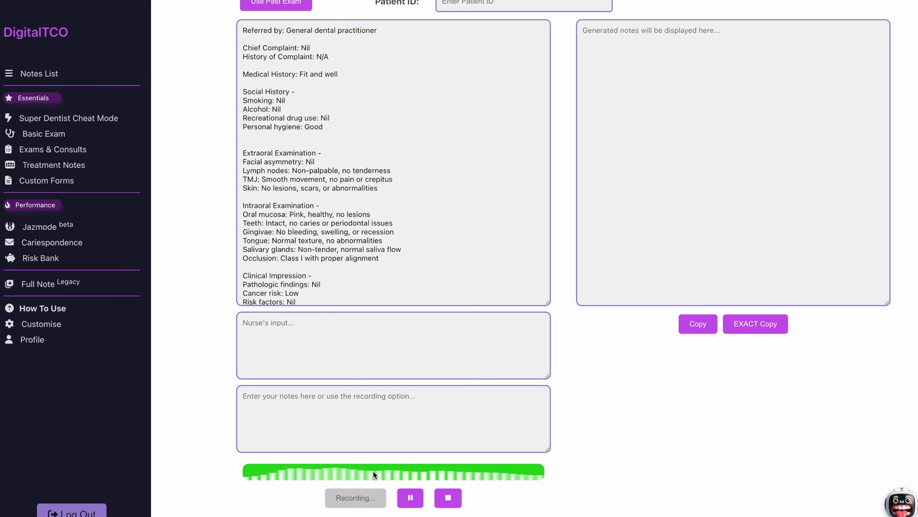
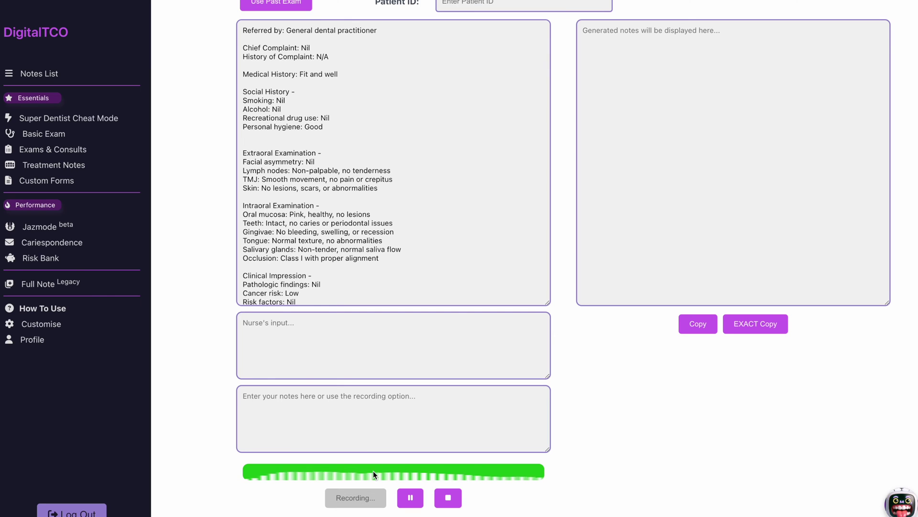
left_click(448, 497)
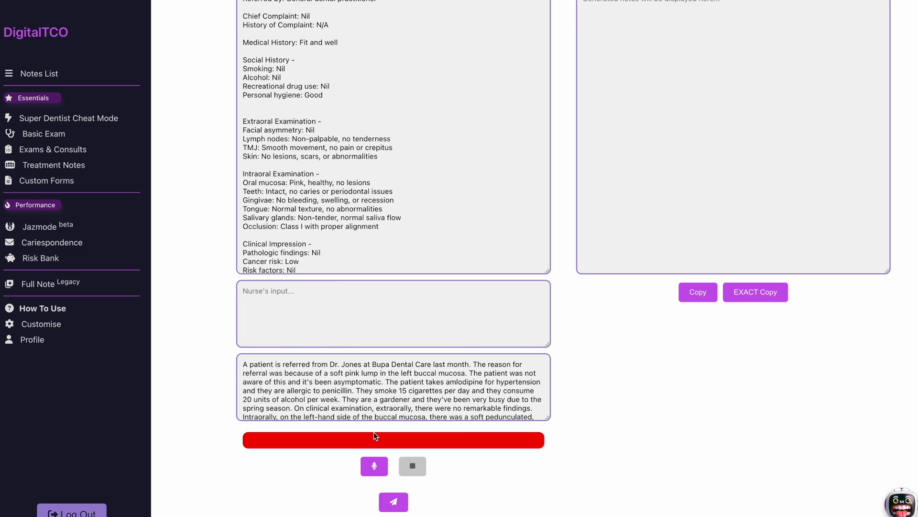
scroll(381, 405, "down", 2)
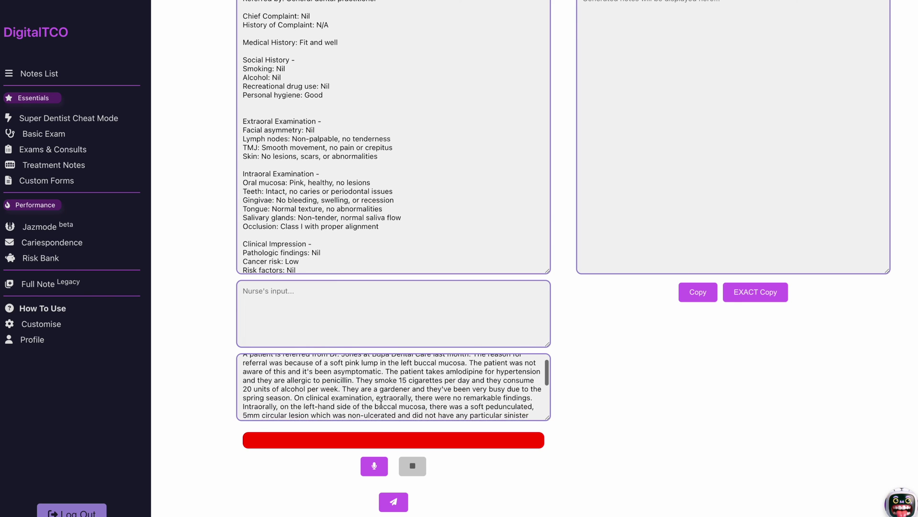
scroll(381, 404, "down", 3)
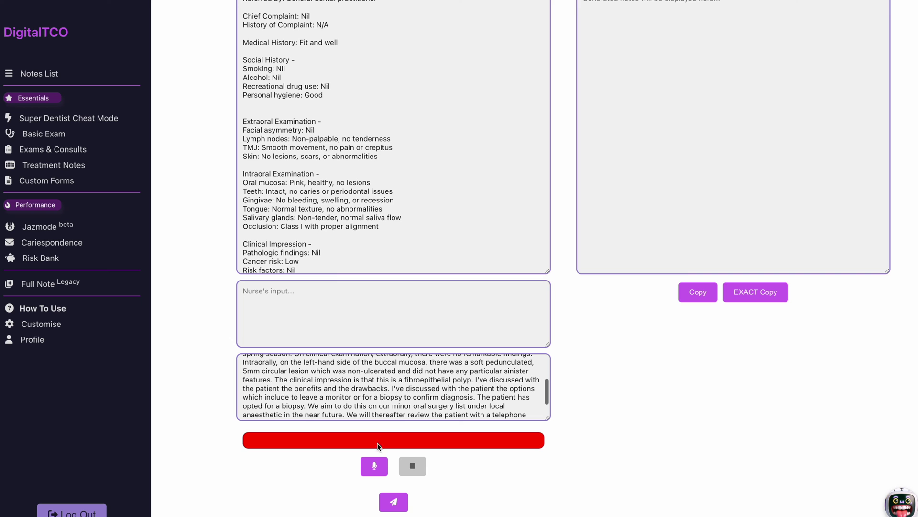
left_click(392, 500)
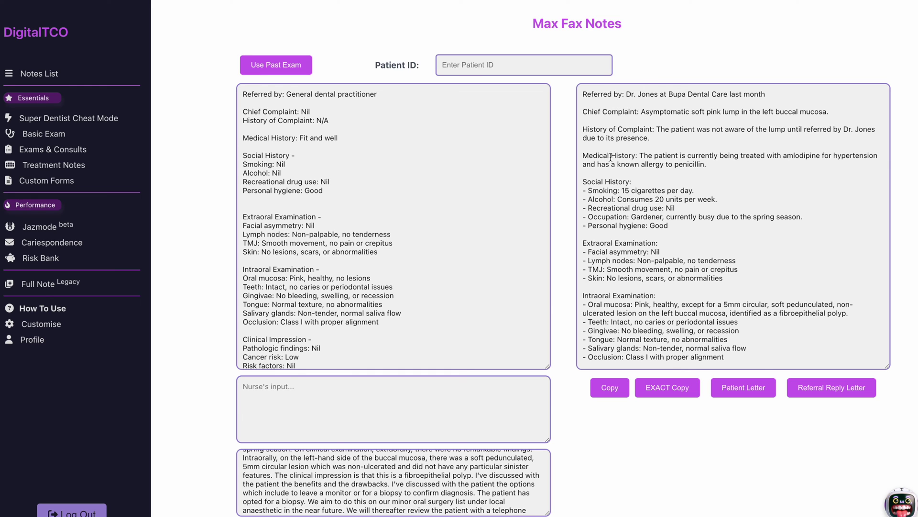
Step: Review the generated Max Fax notes from the referral and histories through clinical impression, discussion, treatment plans and follow-up
left_click(615, 95)
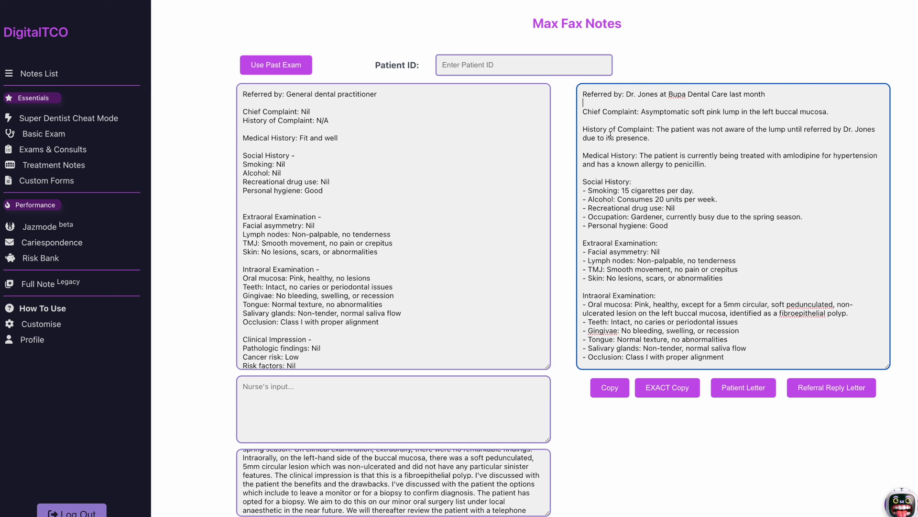
scroll(623, 168, "down", 1)
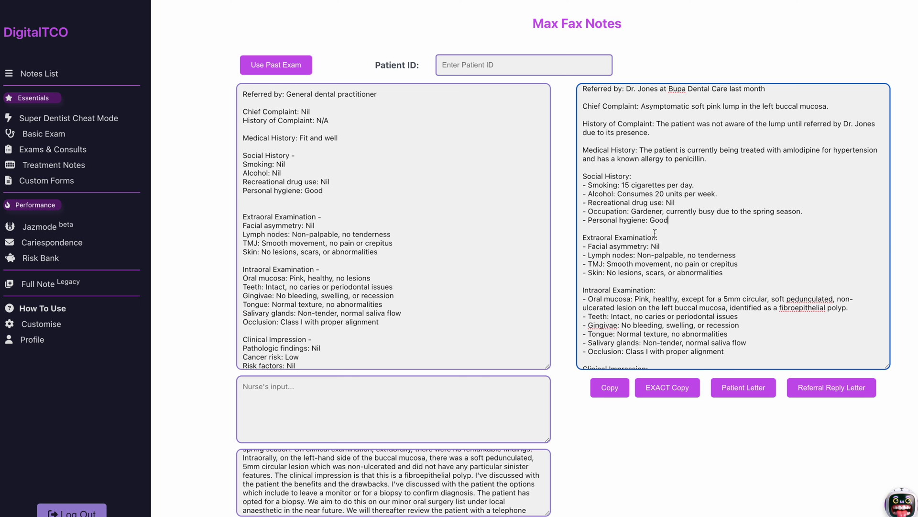
scroll(655, 233, "down", 3)
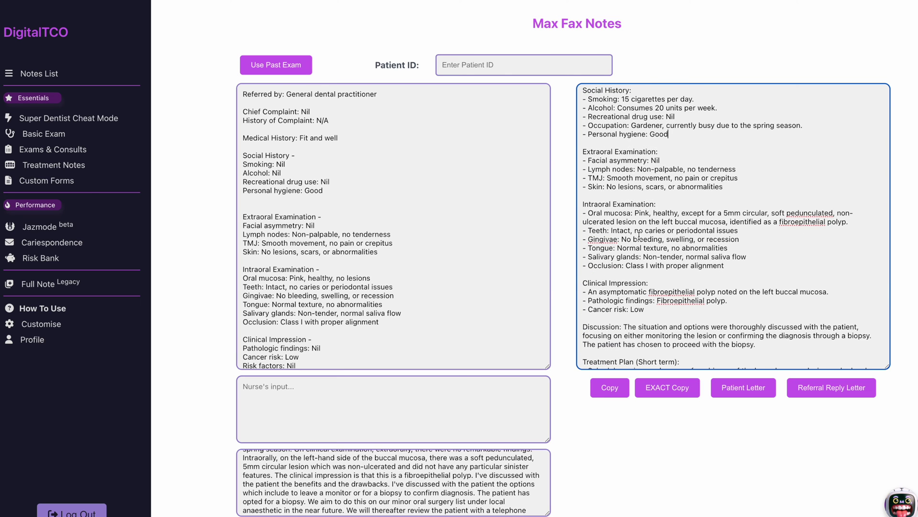
scroll(639, 235, "down", 1)
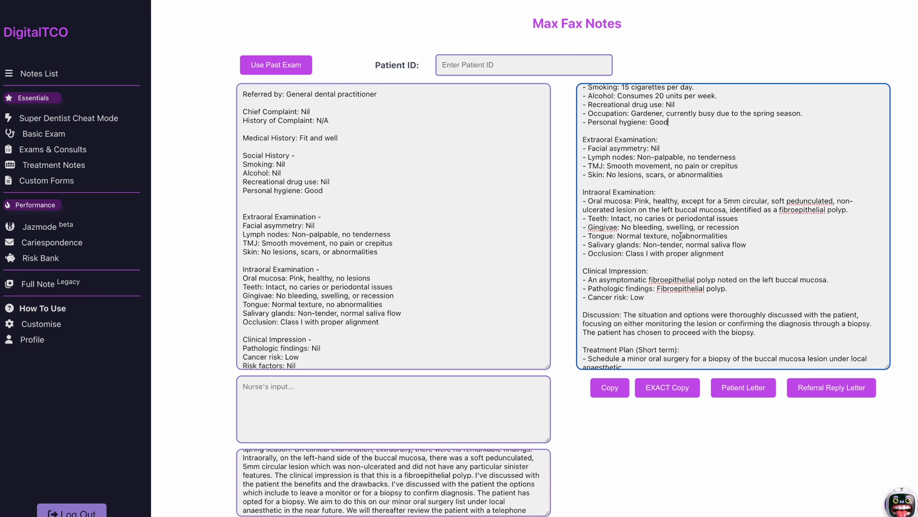
scroll(681, 236, "down", 2)
scroll(681, 236, "down", 1)
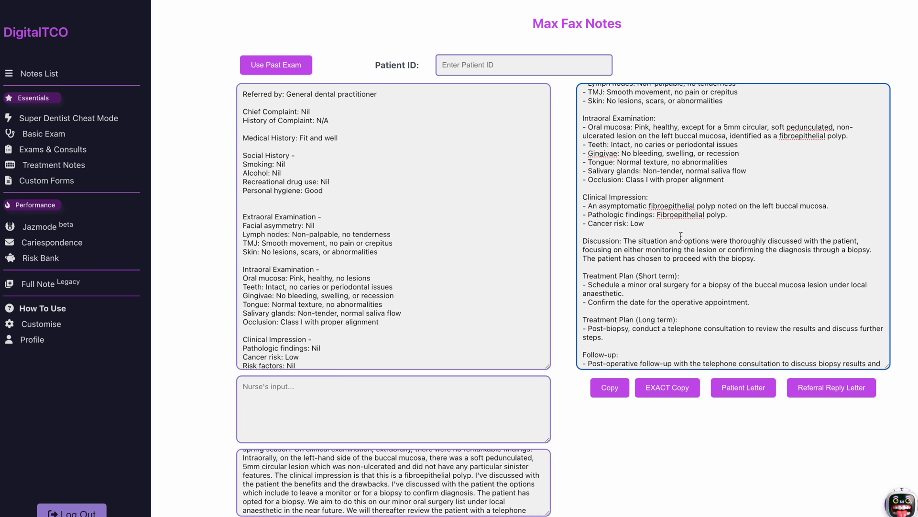
scroll(681, 236, "down", 2)
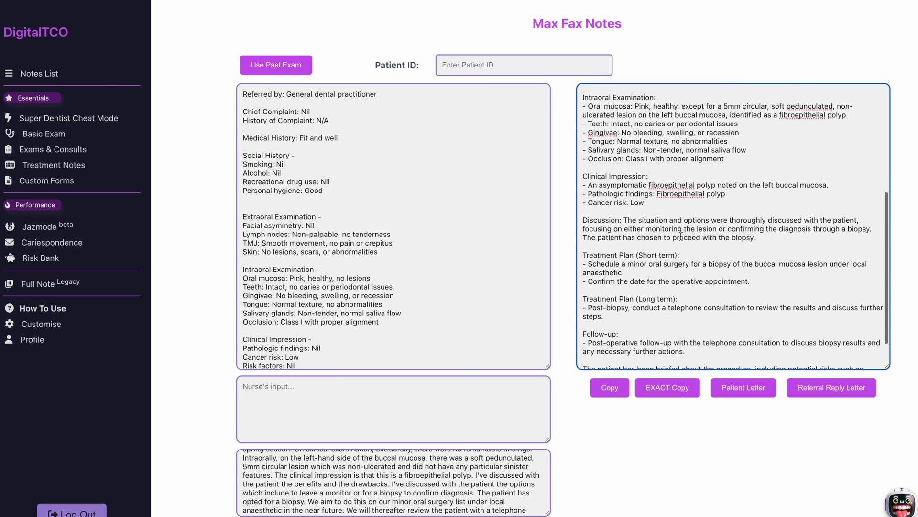
Step: Read the remainder of the Max Fax notes, from the discussion and treatment plans to the closing patient briefing
scroll(681, 236, "down", 1)
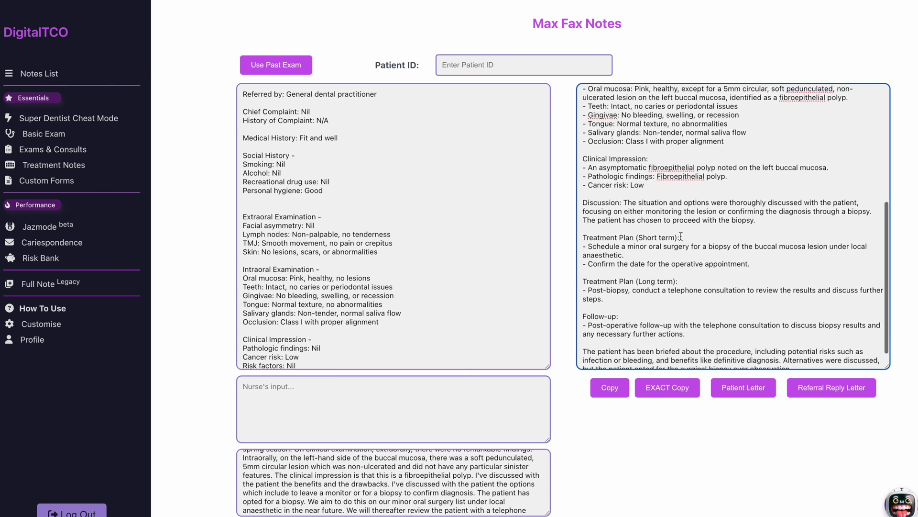
scroll(669, 232, "up", 2)
scroll(664, 228, "down", 3)
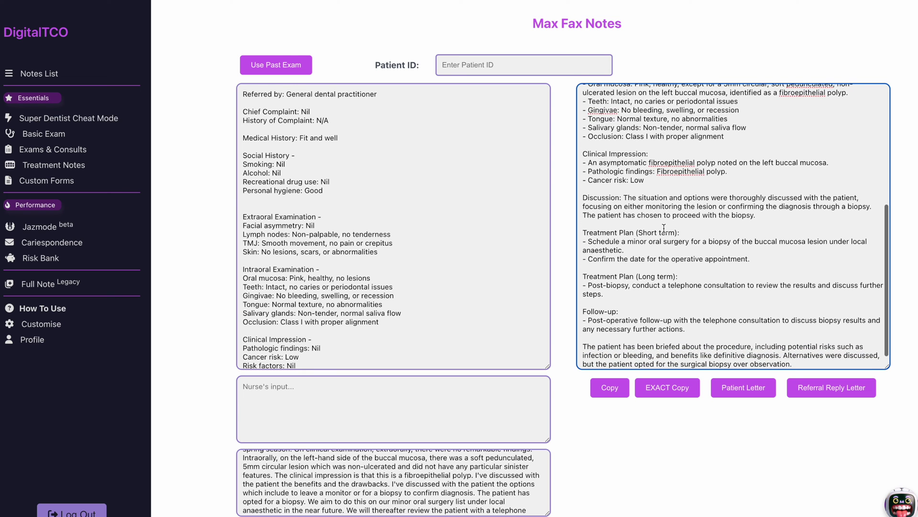
scroll(664, 228, "down", 1)
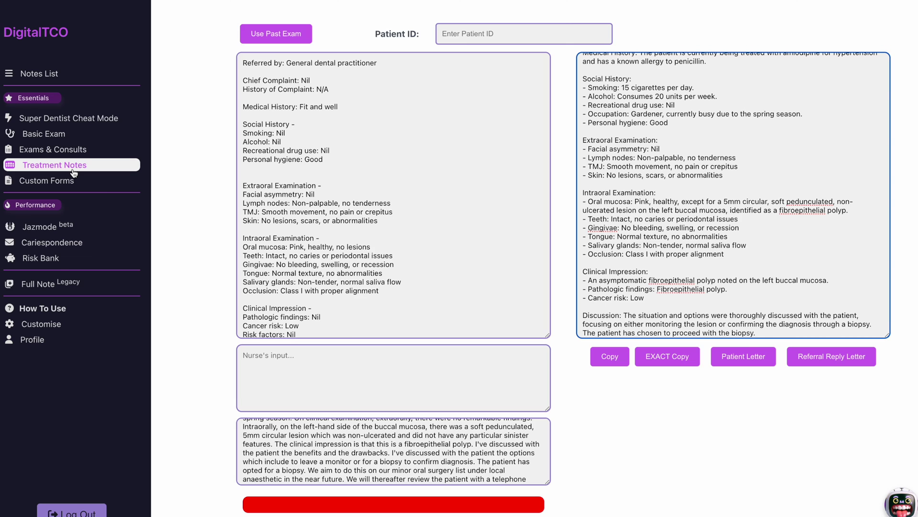
Step: Set up an Amalgam treatment note for LR6 with 2% Lidocaine 2.2ml 1:80k adr and B/L infiltrations, and begin its notes with "Lo"
left_click(73, 170)
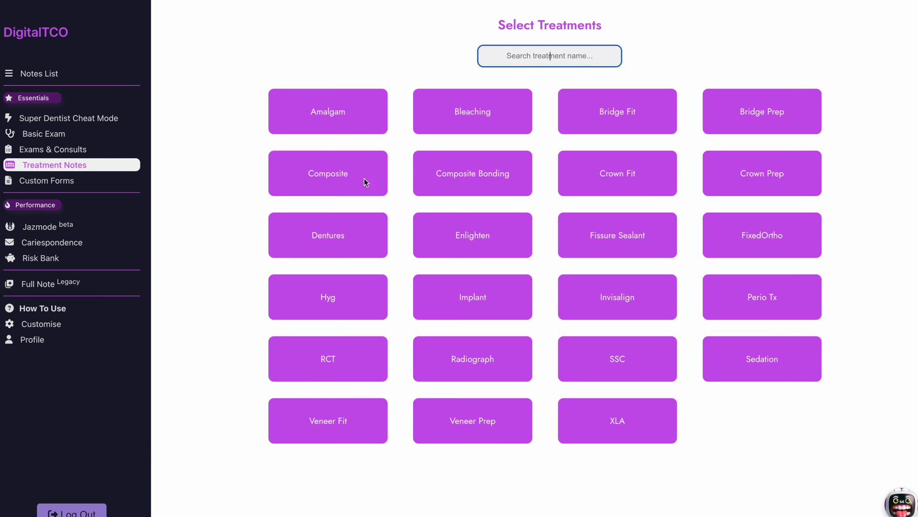
left_click(362, 114)
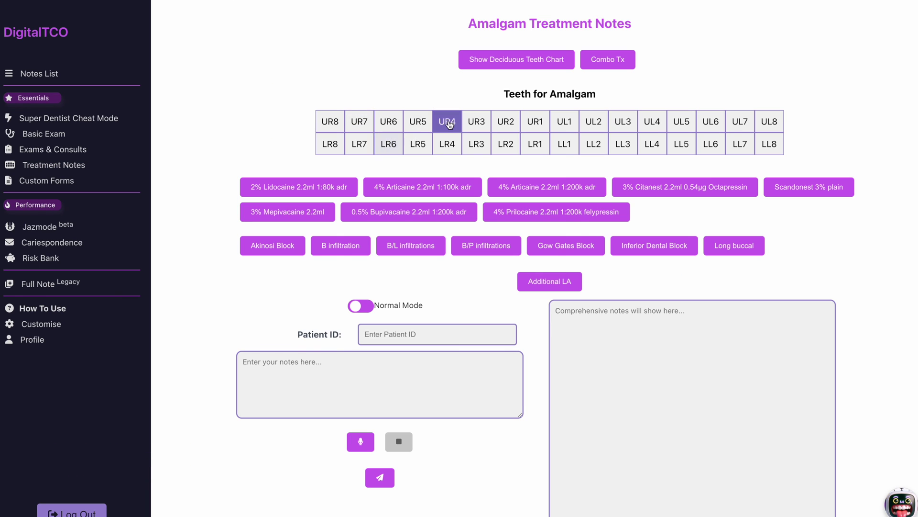
left_click(393, 149)
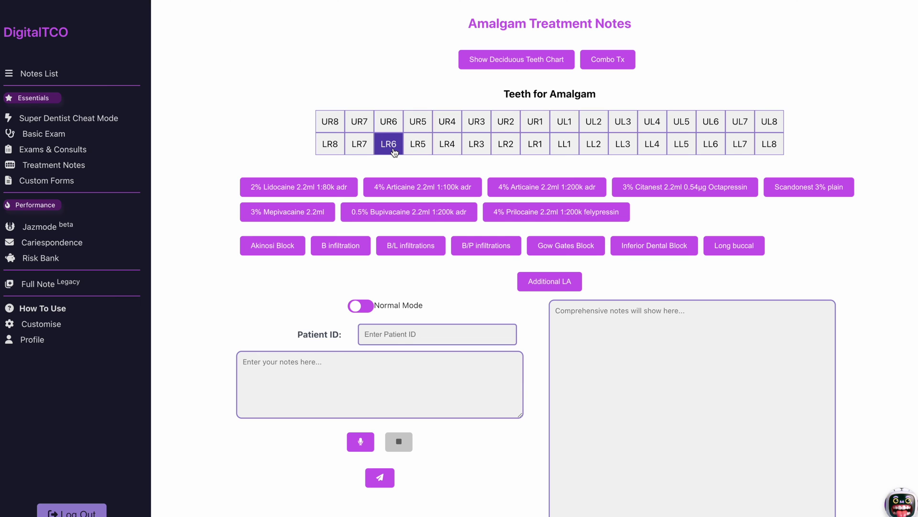
left_click(320, 196)
left_click(401, 252)
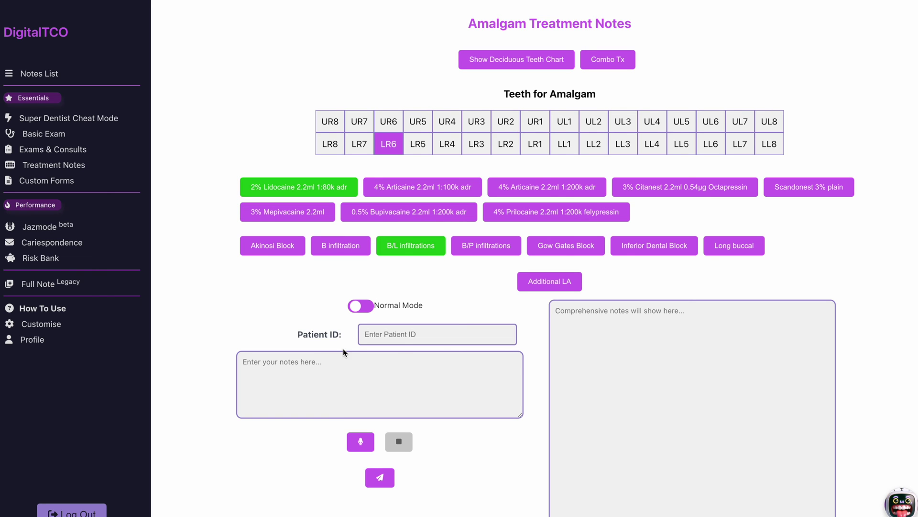
left_click(338, 364)
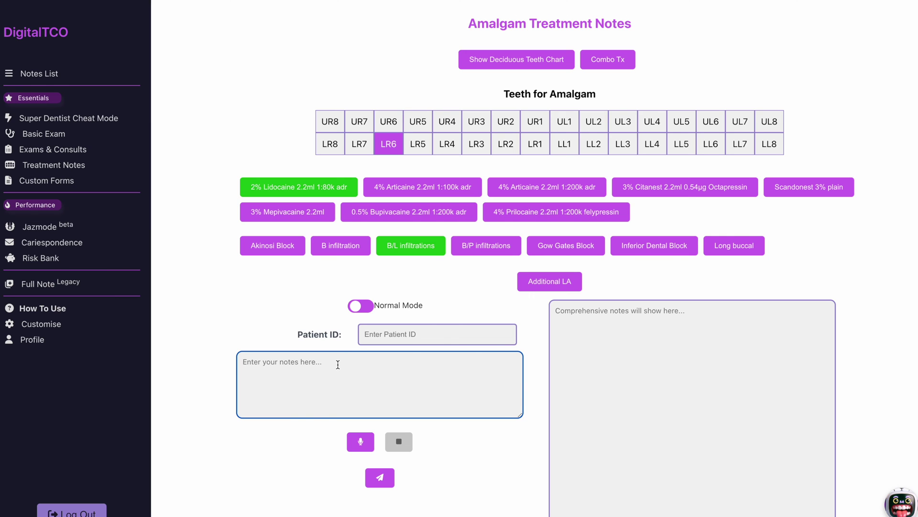
type("Lo")
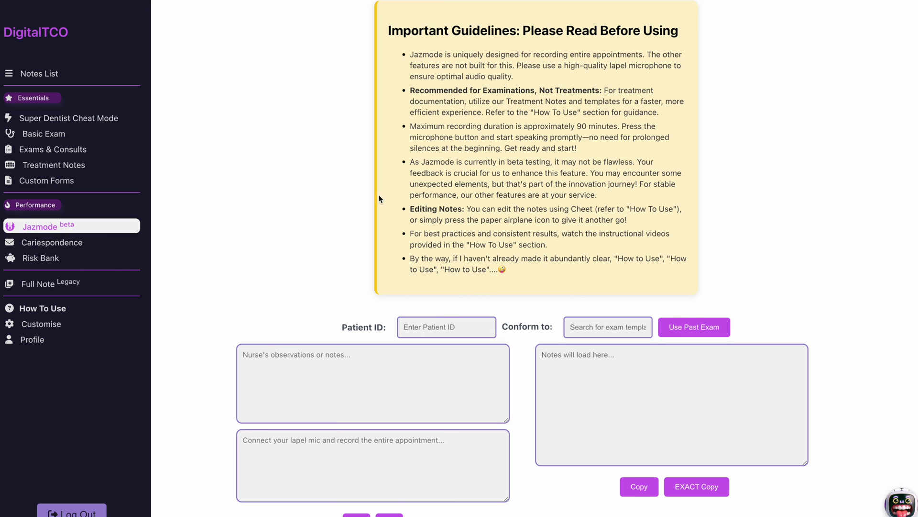
Step: Look over the Jazmode usage guidelines, and go to the letter dictation field in Cariespondence
scroll(389, 186, "up", 1)
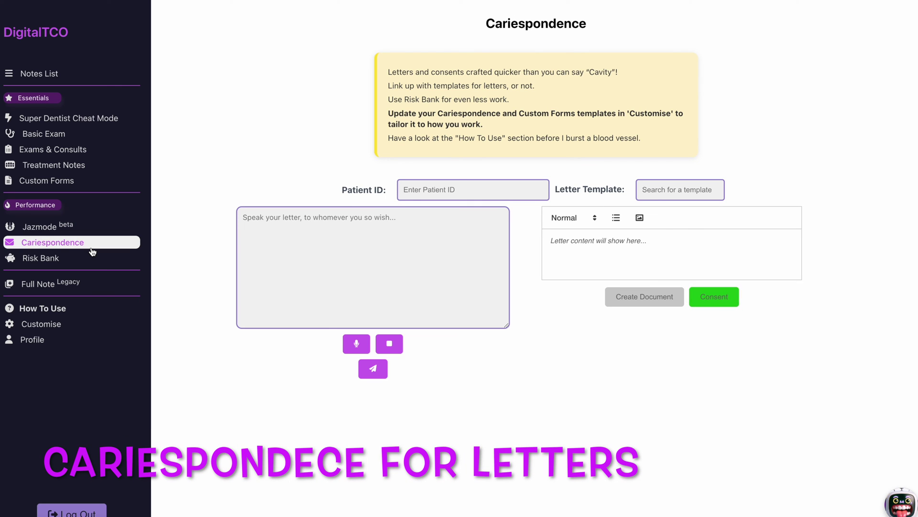
left_click(280, 217)
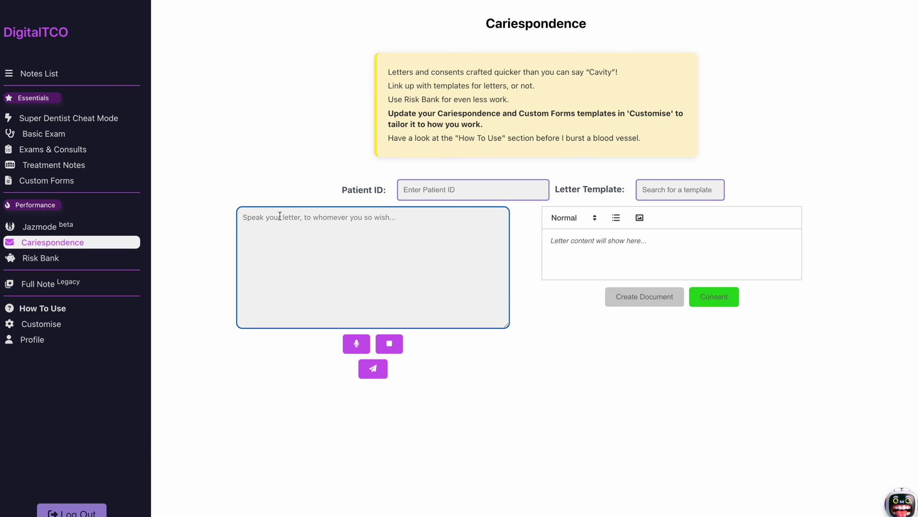